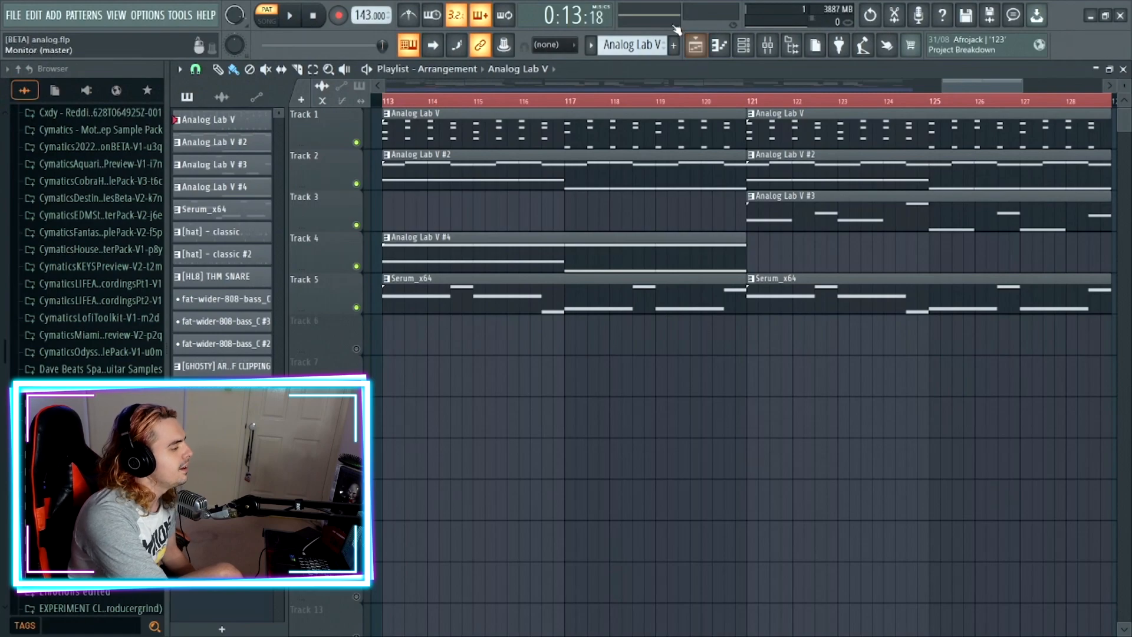
Step: Open the Analog Lab V channel's instrument to view its loaded preset and bank, and close it again
{"action": "left_click", "coordinate": [743, 45]}
{"action": "left_click", "coordinate": [411, 205]}
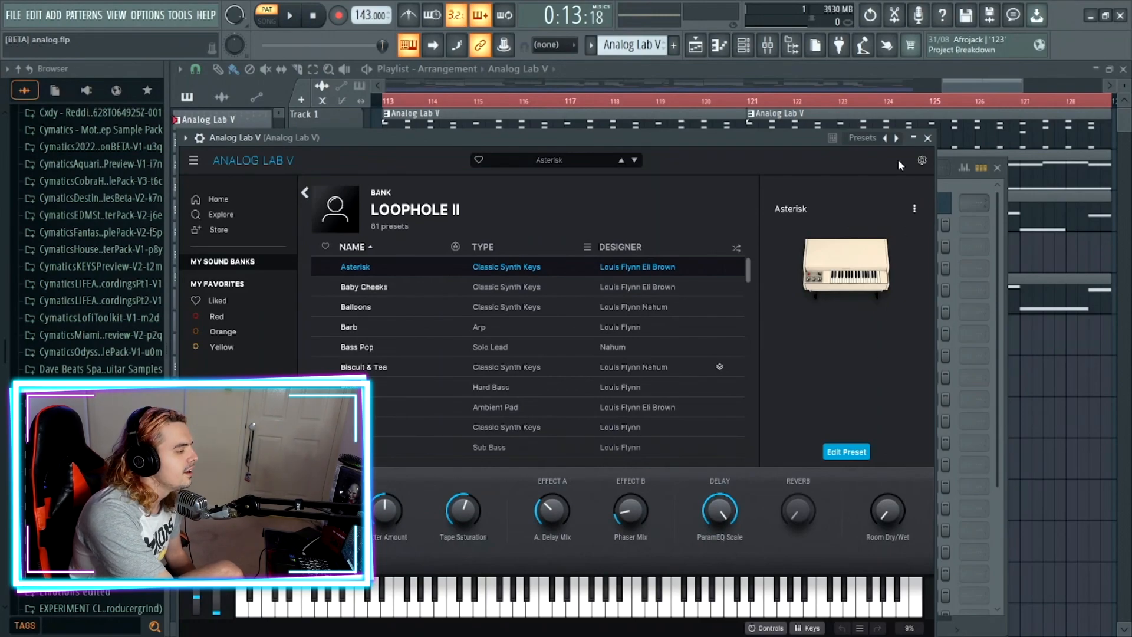
{"action": "left_click", "coordinate": [927, 138]}
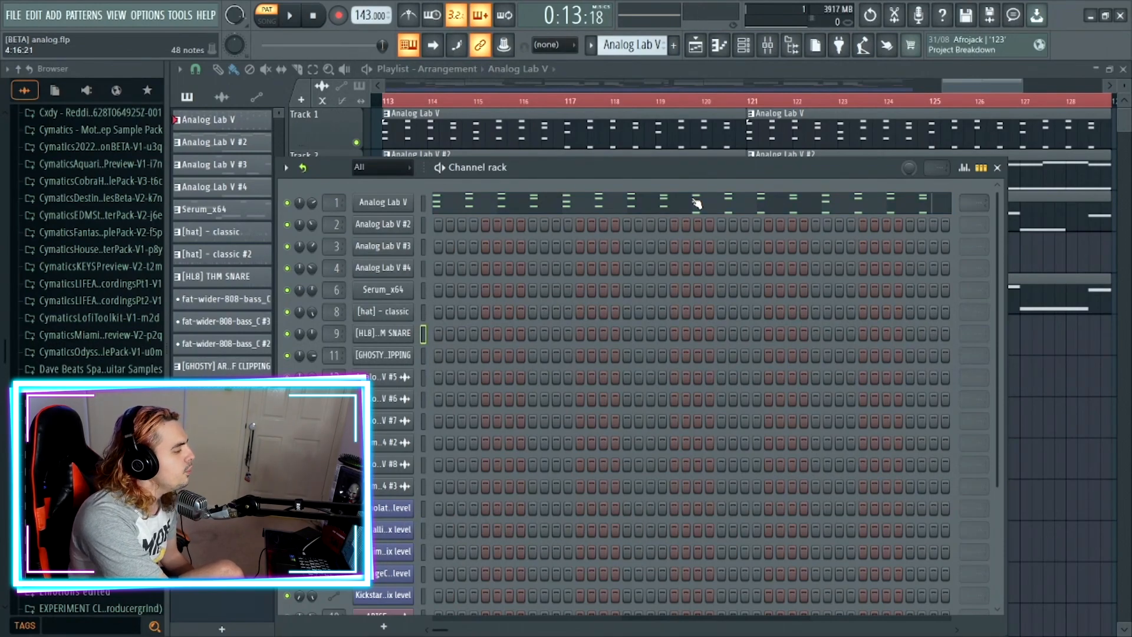
Step: Open the Analog Lab V channel in a maximized piano roll and examine the F#5, A5 and C#6 notes of the first chord
{"action": "left_click", "coordinate": [696, 203]}
{"action": "left_click", "coordinate": [360, 71]}
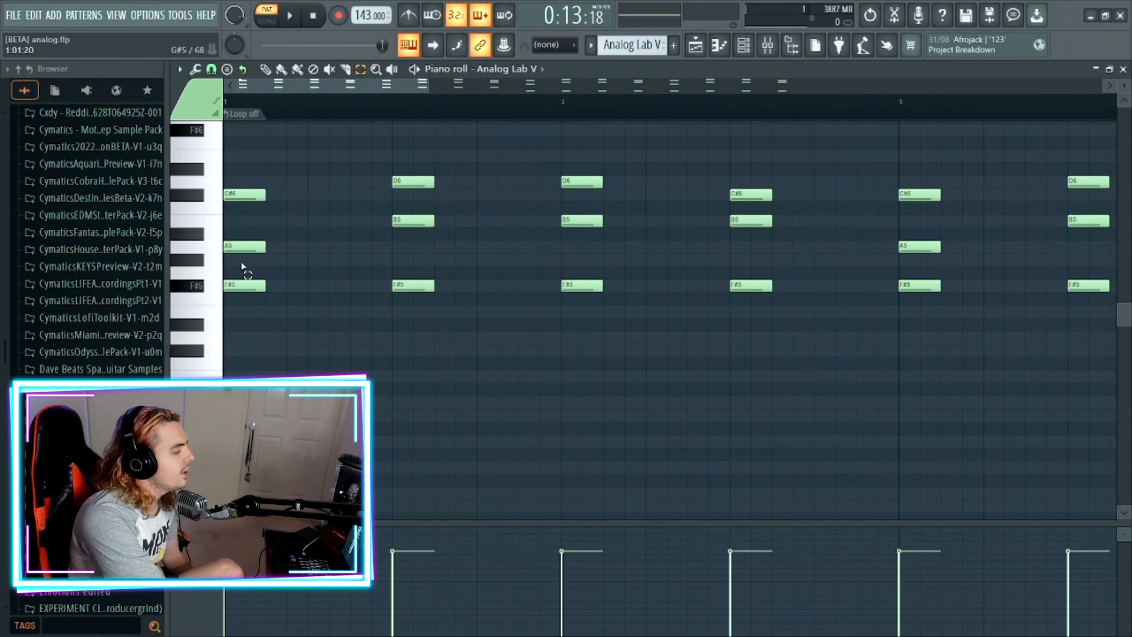
{"action": "left_click_drag", "start_coordinate": [240, 273], "coordinate": [262, 376]}
{"action": "left_click_drag", "start_coordinate": [236, 222], "coordinate": [263, 265]}
{"action": "left_click_drag", "start_coordinate": [246, 185], "coordinate": [264, 220]}
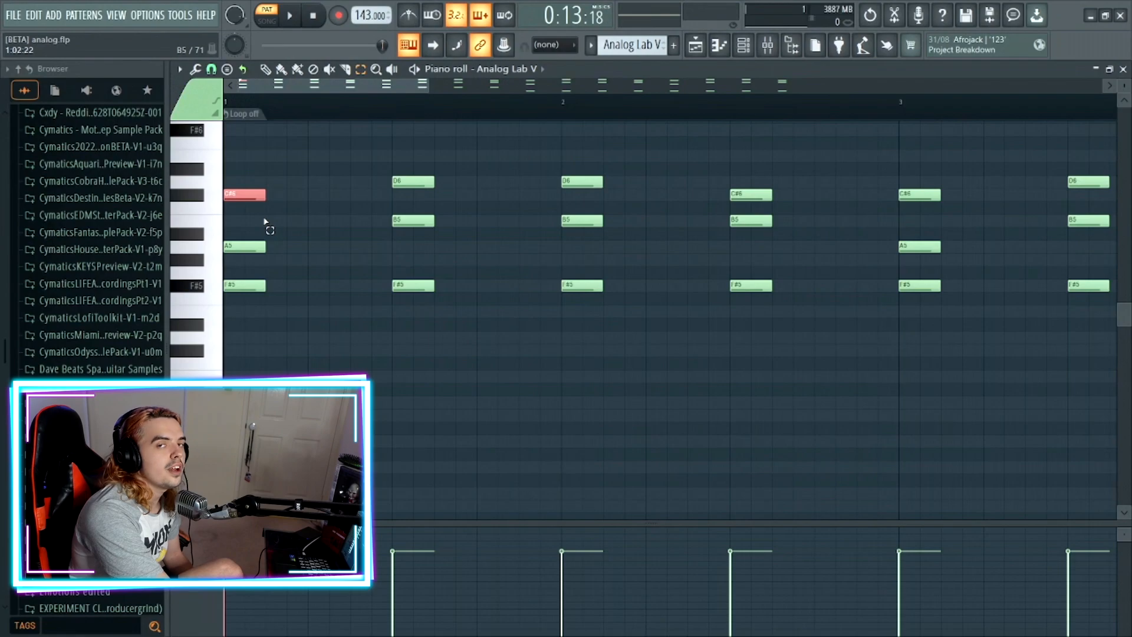
{"action": "left_click_drag", "start_coordinate": [249, 235], "coordinate": [264, 267]}
{"action": "left_click_drag", "start_coordinate": [227, 190], "coordinate": [269, 211]}
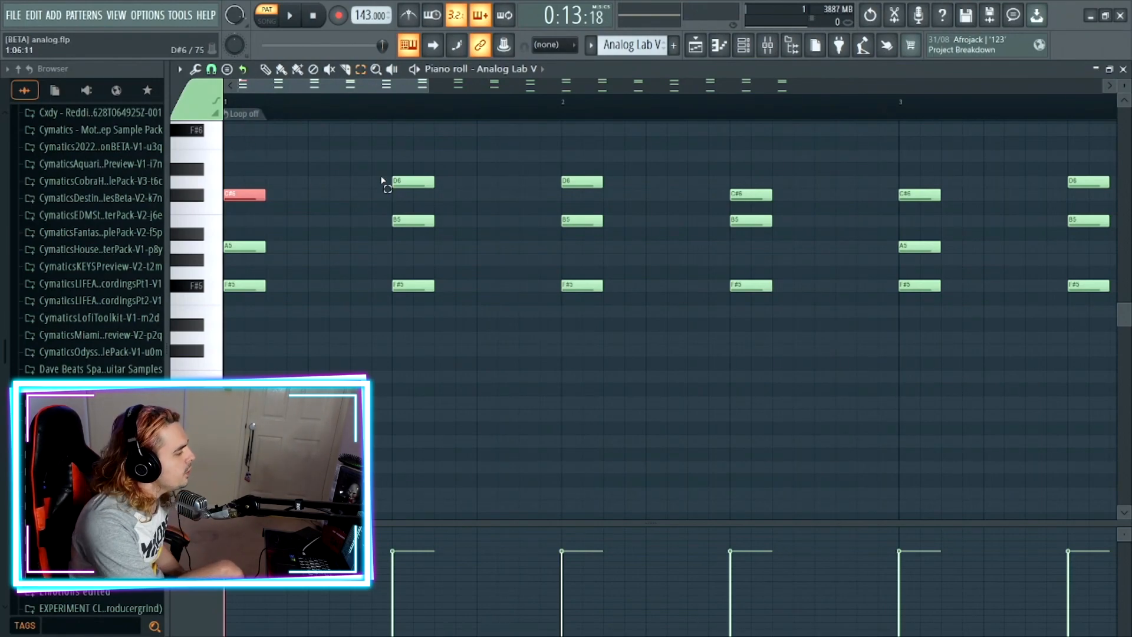
Step: Highlight the second and third F#5, B5, D6 chords of the pattern in turn, and clear the selection
{"action": "left_click_drag", "start_coordinate": [403, 159], "coordinate": [442, 335]}
{"action": "left_click_drag", "start_coordinate": [561, 383], "coordinate": [567, 151]}
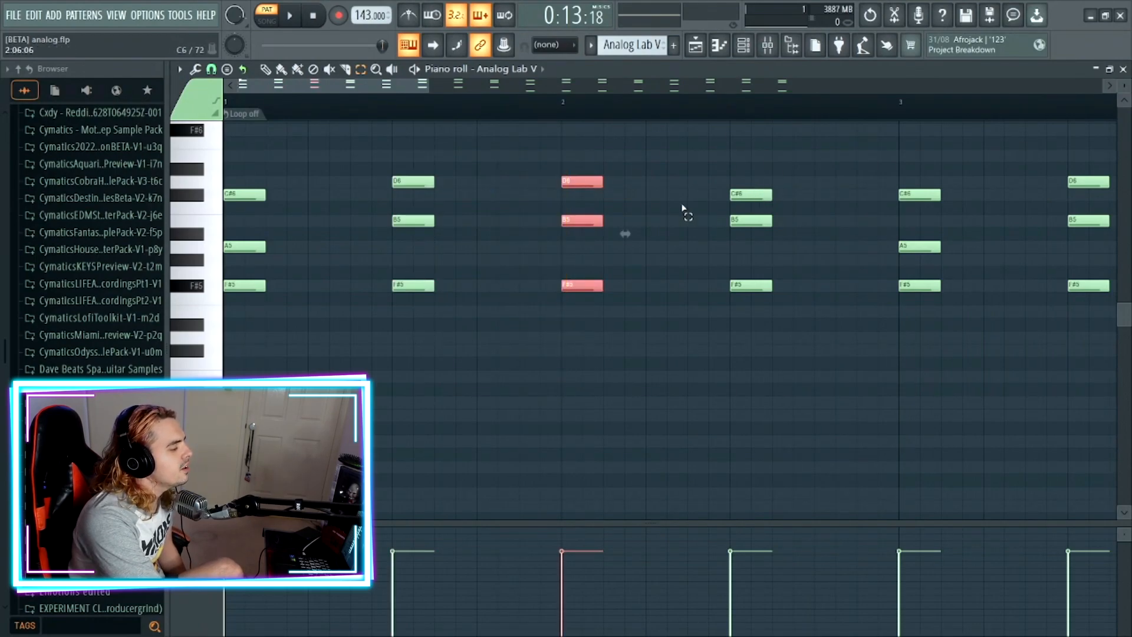
{"action": "left_click", "coordinate": [669, 196]}
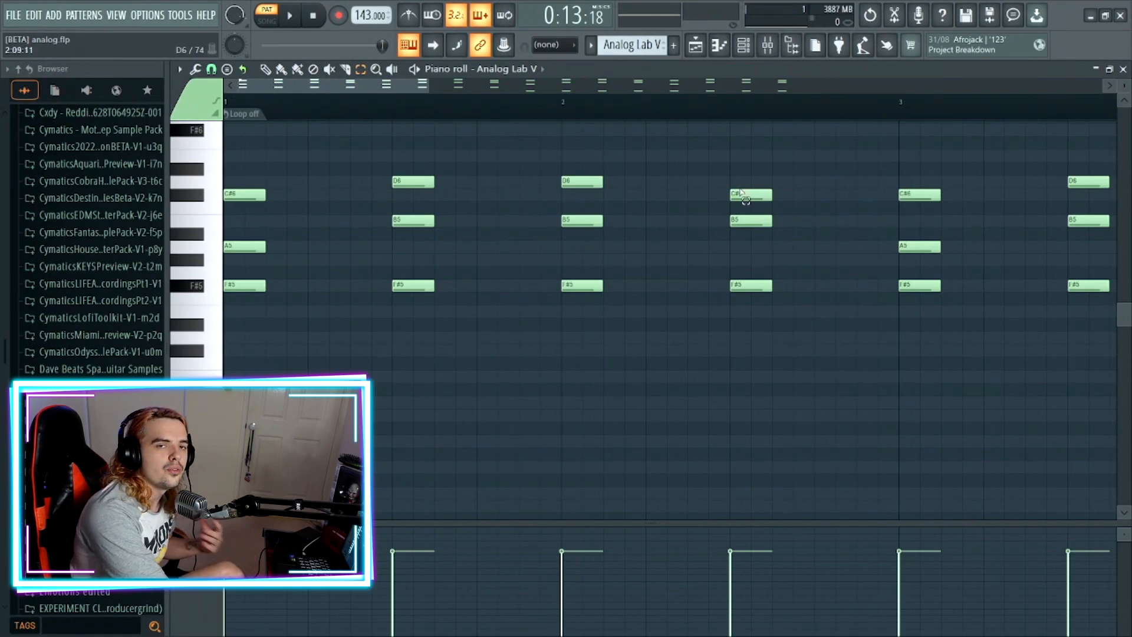
Step: Show all eight bars and highlight the F#5 notes in bars 1–4, followed by the D5 notes in bars 5–8
{"action": "left_click_drag", "start_coordinate": [424, 82], "coordinate": [983, 117]}
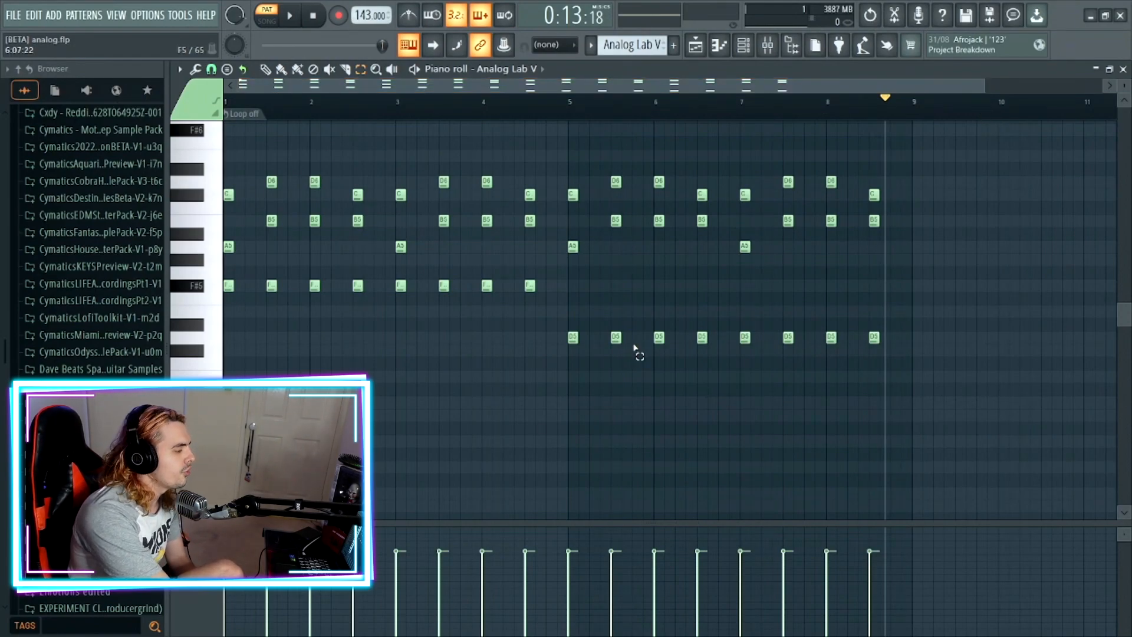
{"action": "left_click_drag", "start_coordinate": [588, 304], "coordinate": [224, 288]}
{"action": "left_click_drag", "start_coordinate": [552, 320], "coordinate": [946, 368]}
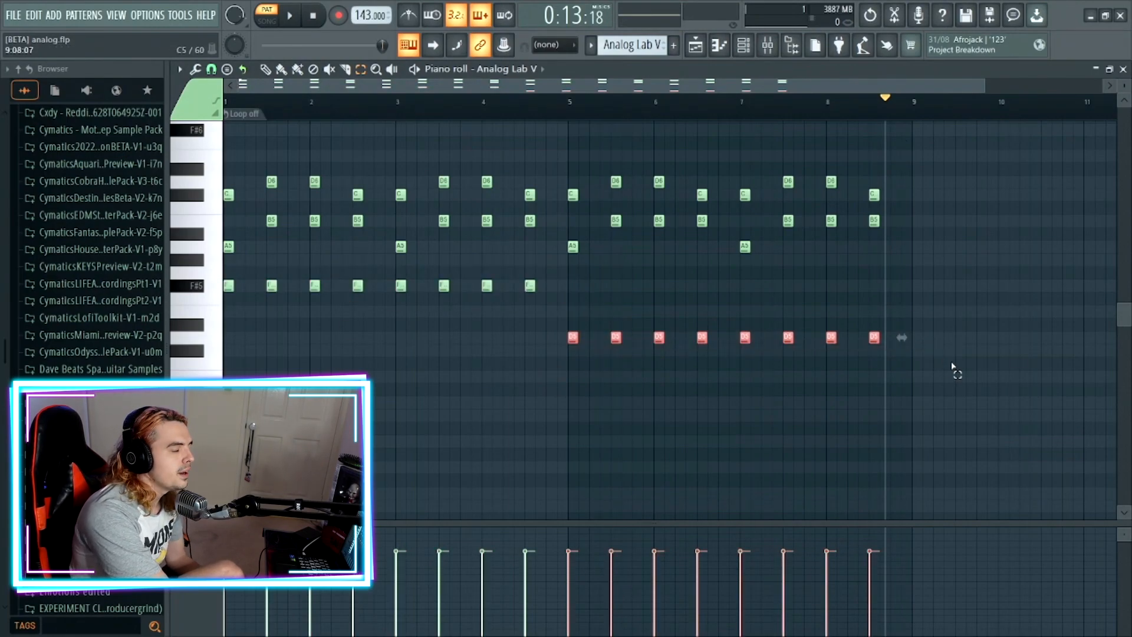
Step: Play the Analog Lab V pattern from the start, stop it, and check its mixer track for effects
{"action": "double_click", "coordinate": [278, 13]}
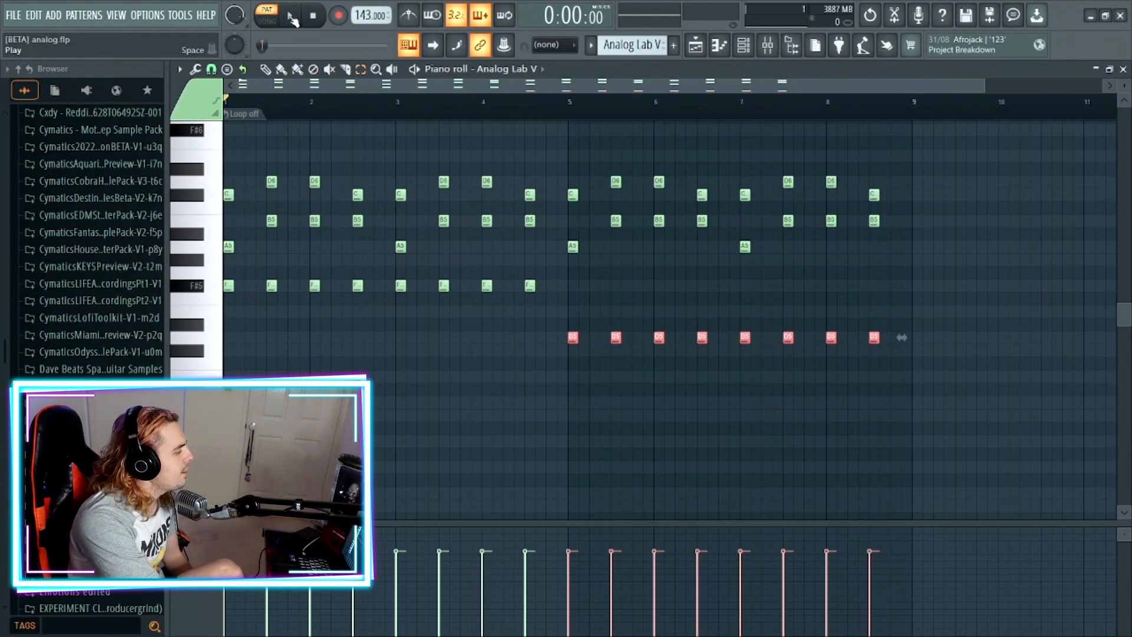
{"action": "left_click", "coordinate": [291, 17]}
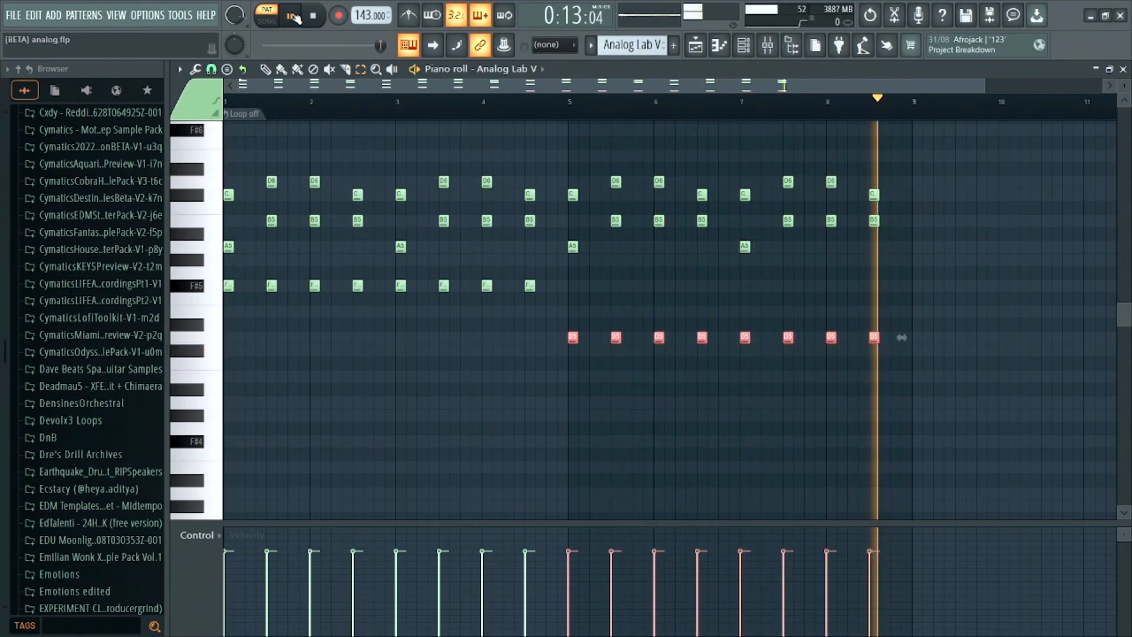
{"action": "left_click", "coordinate": [293, 17]}
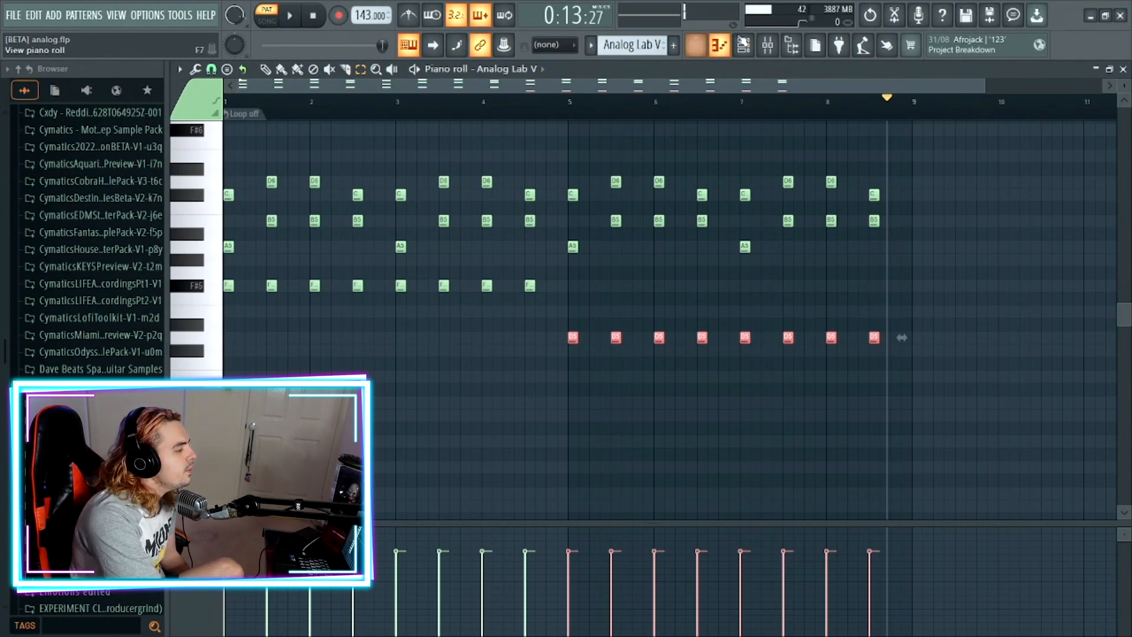
{"action": "left_click", "coordinate": [765, 47]}
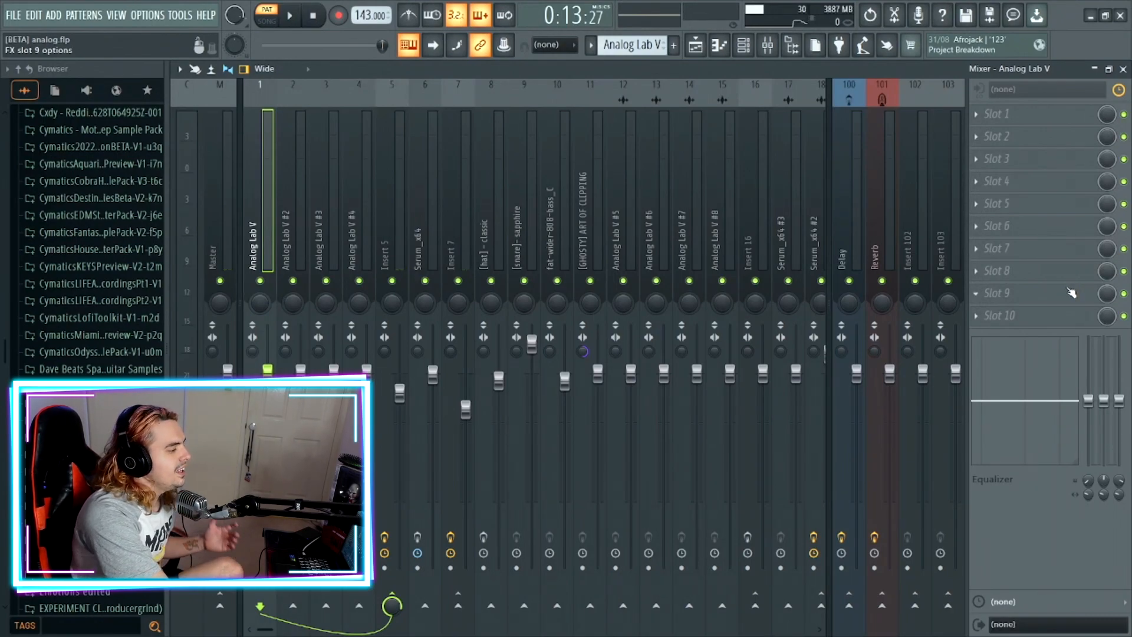
Step: Switch to the Analog Lab V #2 pattern, view its instrument's preset and sound banks, and close the instrument
{"action": "scroll", "coordinate": [643, 46], "scroll_direction": "down", "scroll_amount": 1}
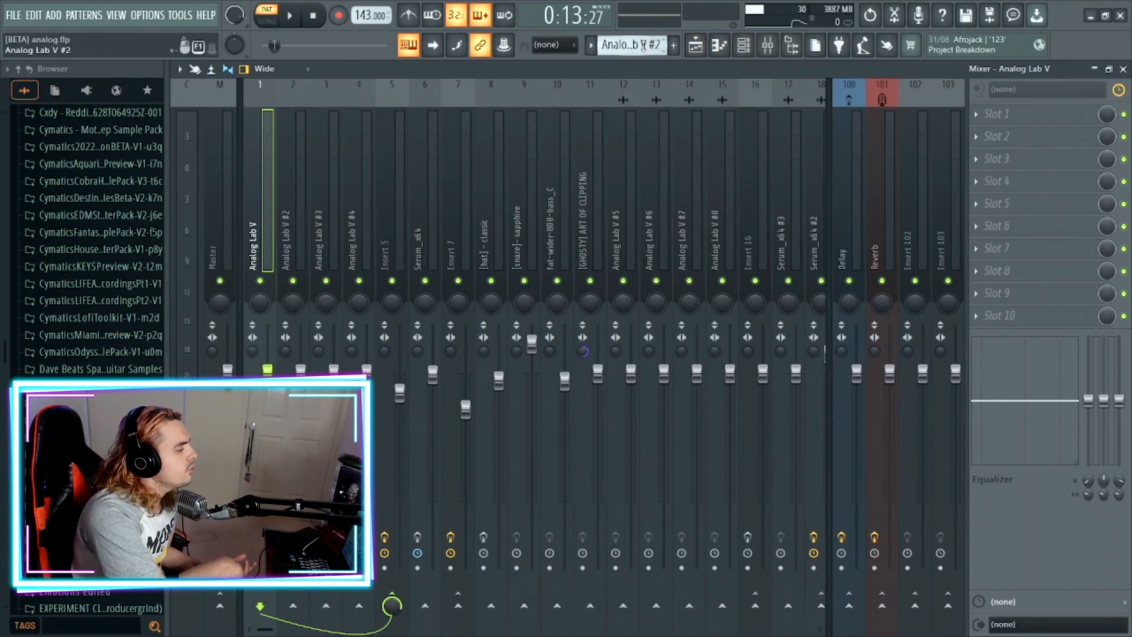
{"action": "left_click", "coordinate": [744, 45]}
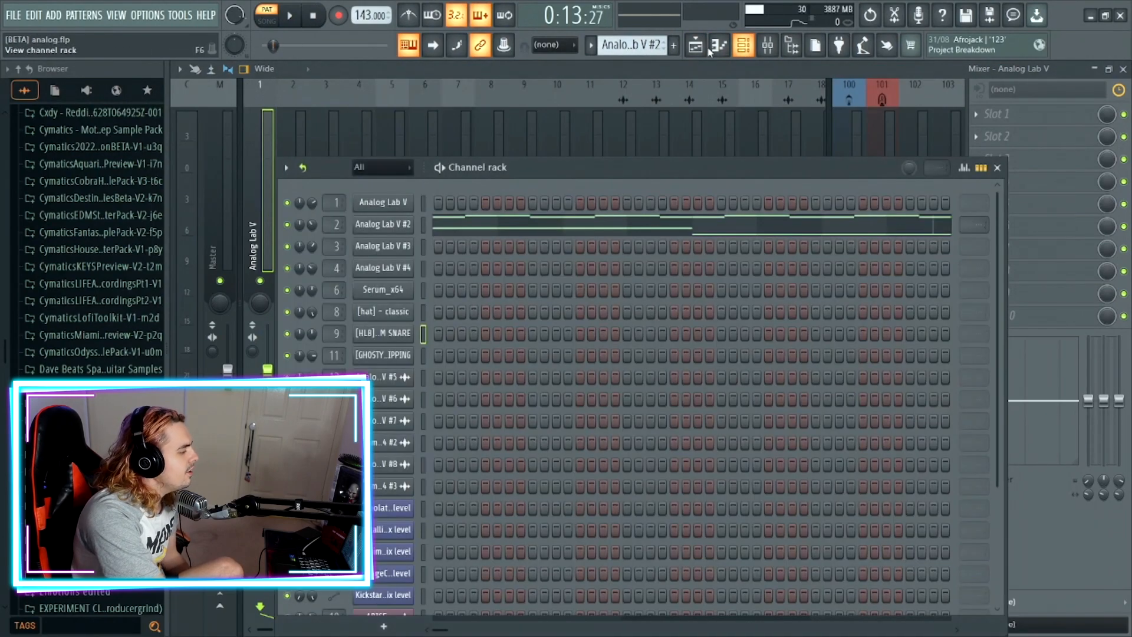
{"action": "left_click", "coordinate": [400, 229]}
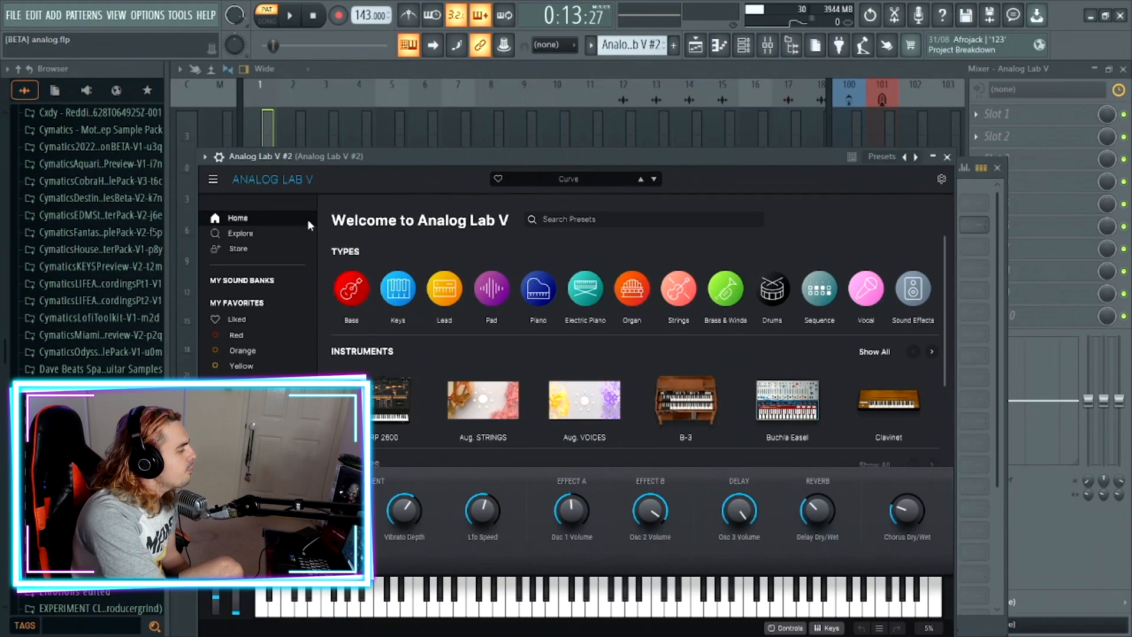
{"action": "left_click", "coordinate": [247, 281]}
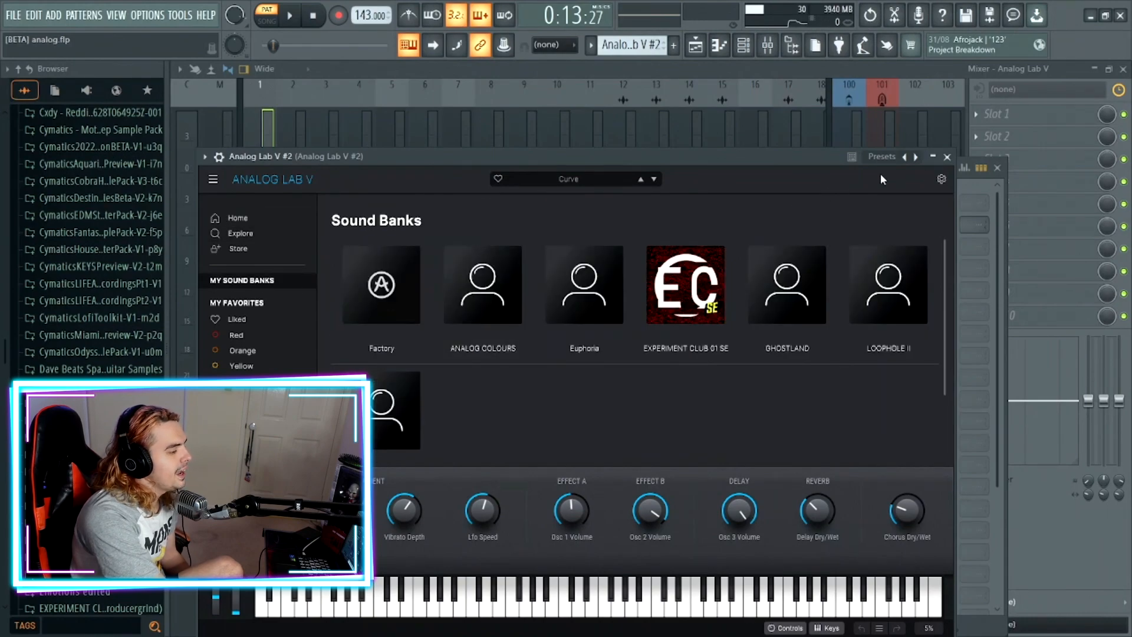
{"action": "left_click", "coordinate": [947, 157]}
Step: Open the Analog Lab V #2 piano roll and point out the first F#5 note and the opening C#6 and D6 melody notes
{"action": "left_click", "coordinate": [541, 232]}
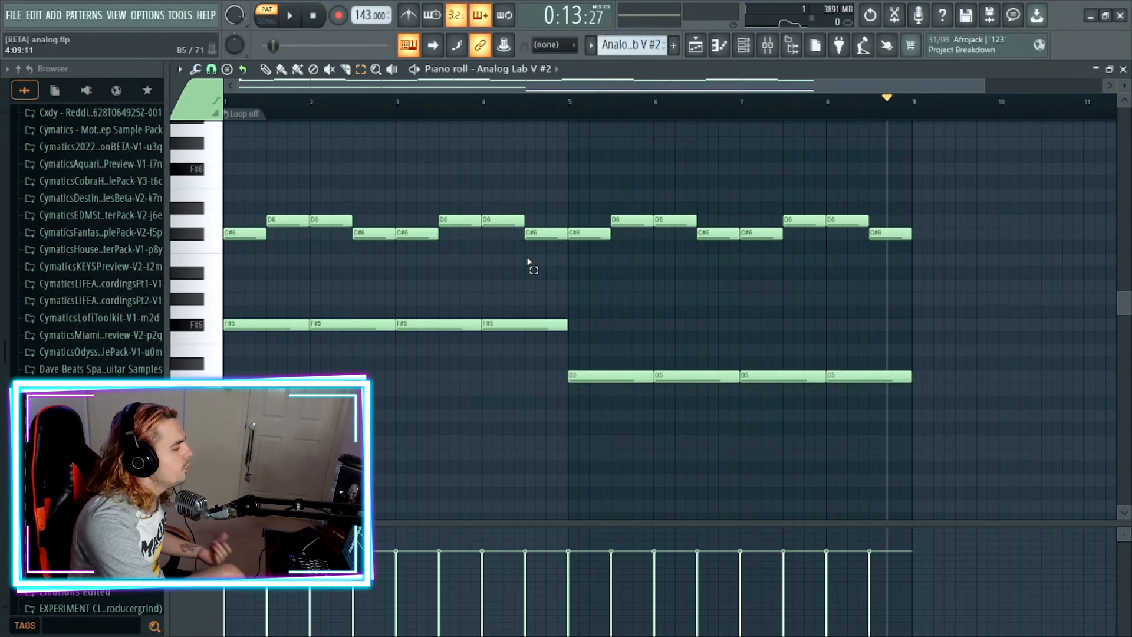
{"action": "left_click", "coordinate": [229, 324]}
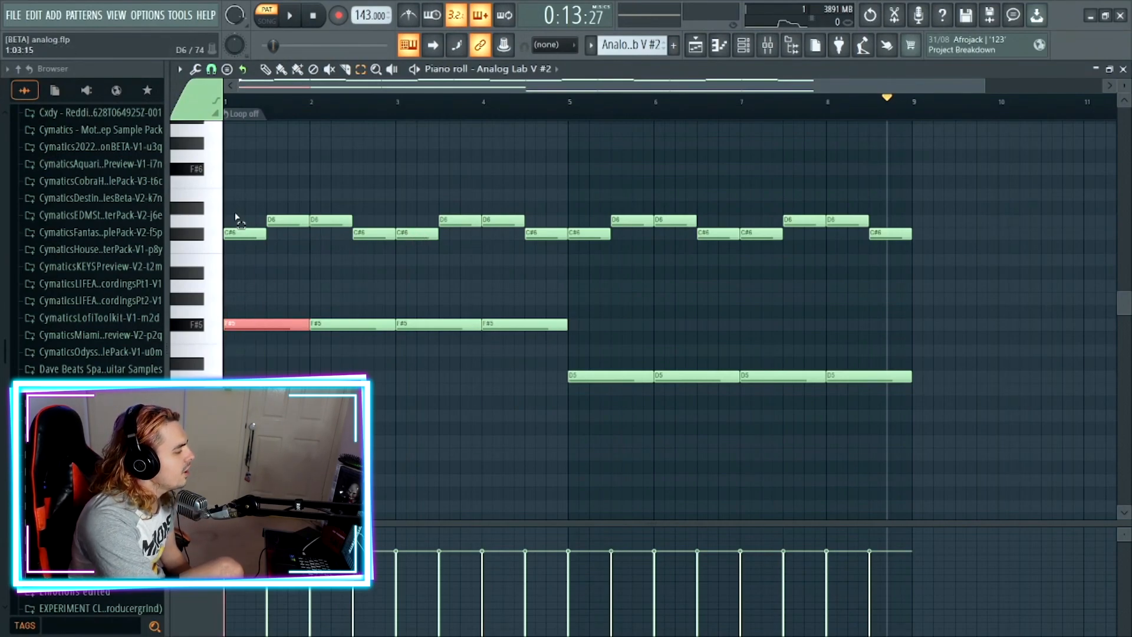
{"action": "left_click", "coordinate": [239, 233]}
{"action": "left_click", "coordinate": [282, 219]}
{"action": "left_click", "coordinate": [330, 220]}
{"action": "left_click", "coordinate": [374, 232]}
Step: Highlight the whole top melody, the F#5 notes in bars 1–4, and the D5 notes in bars 5–8 in turn
{"action": "left_click_drag", "start_coordinate": [947, 277], "coordinate": [182, 184]}
{"action": "left_click_drag", "start_coordinate": [550, 351], "coordinate": [227, 313]}
{"action": "left_click_drag", "start_coordinate": [600, 359], "coordinate": [1063, 459]}
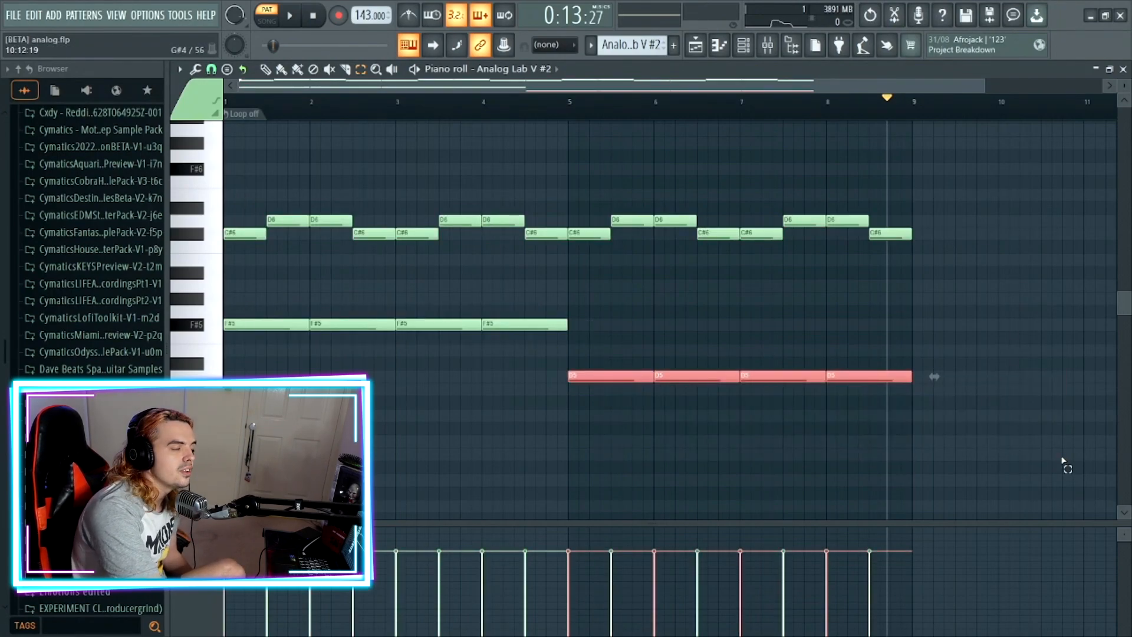
Step: Play the Analog Lab V #2 pattern from the start, stop it, and check its mixer track for effects
{"action": "double_click", "coordinate": [269, 16]}
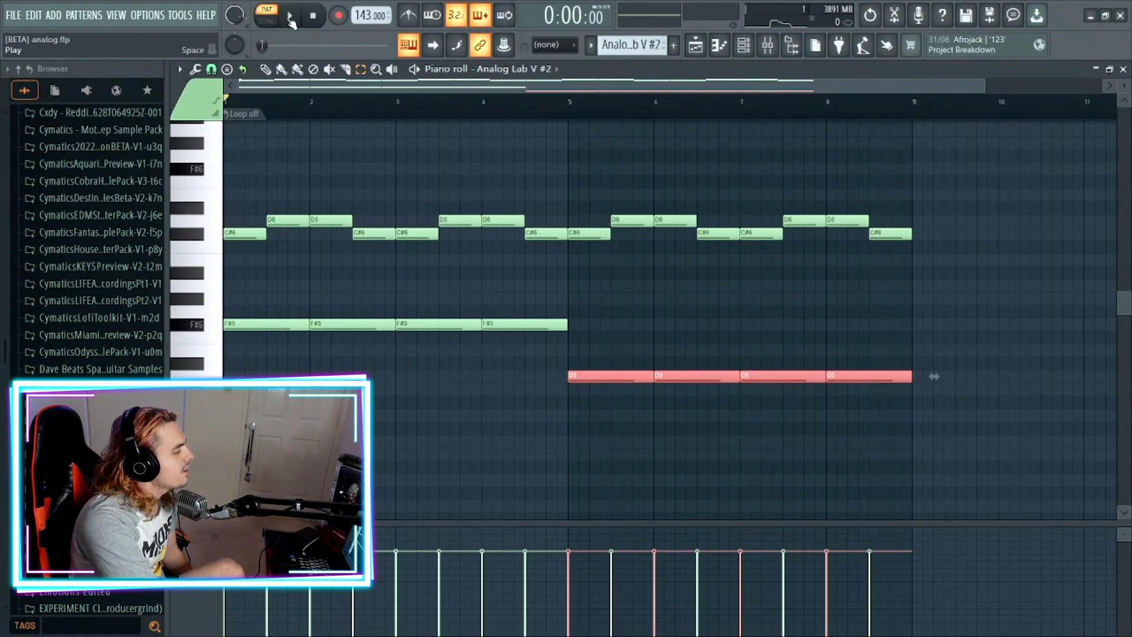
{"action": "left_click", "coordinate": [292, 18]}
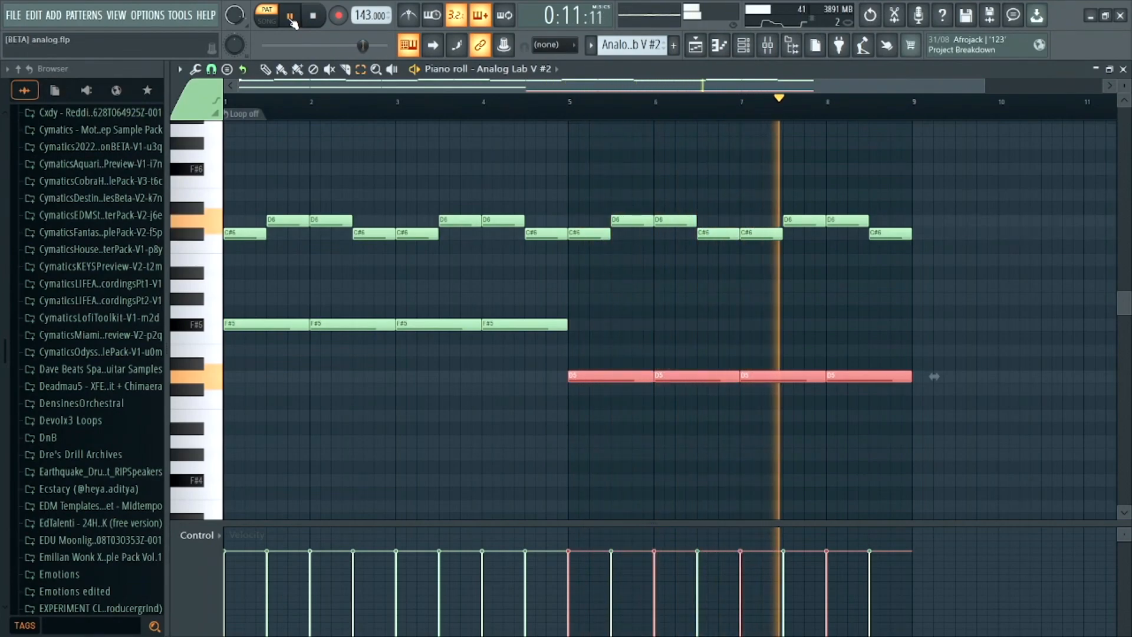
{"action": "left_click", "coordinate": [291, 19]}
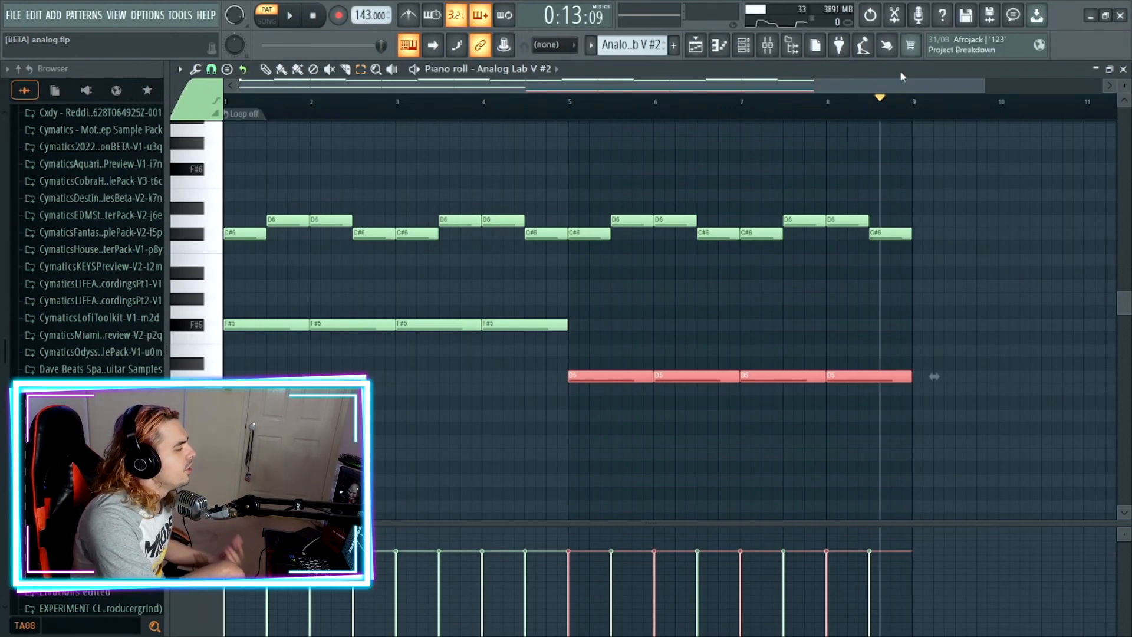
{"action": "left_click", "coordinate": [768, 46]}
{"action": "left_click", "coordinate": [289, 227]}
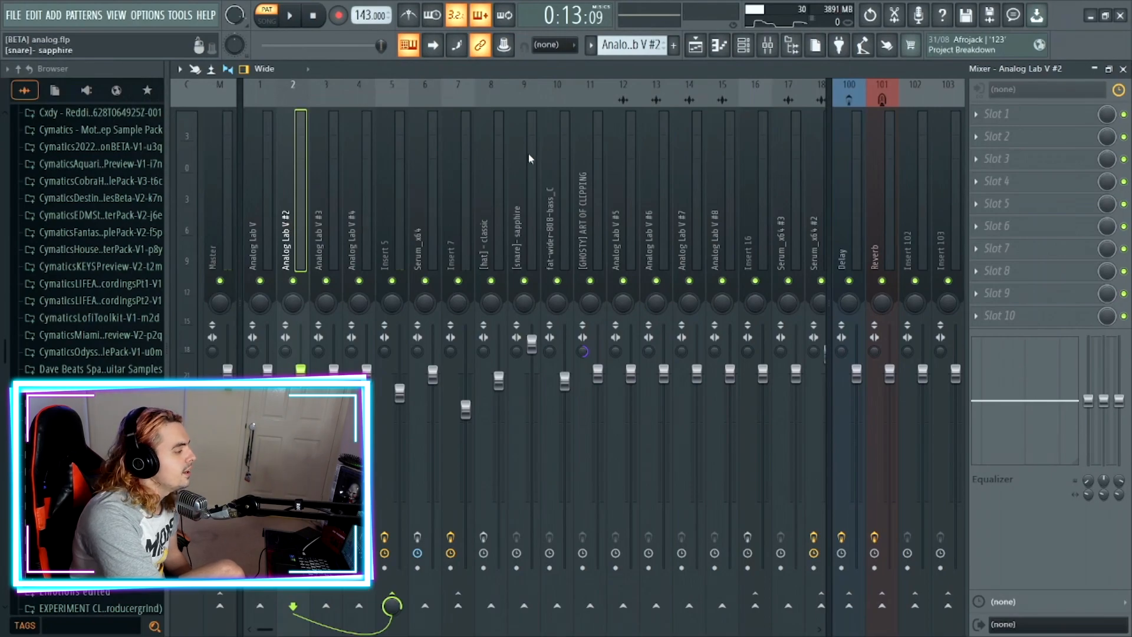
Step: Switch to the Analog Lab V #3 pattern, view its instrument's preset and sound banks, and close the instrument
{"action": "scroll", "coordinate": [635, 45], "scroll_direction": "down", "scroll_amount": 1}
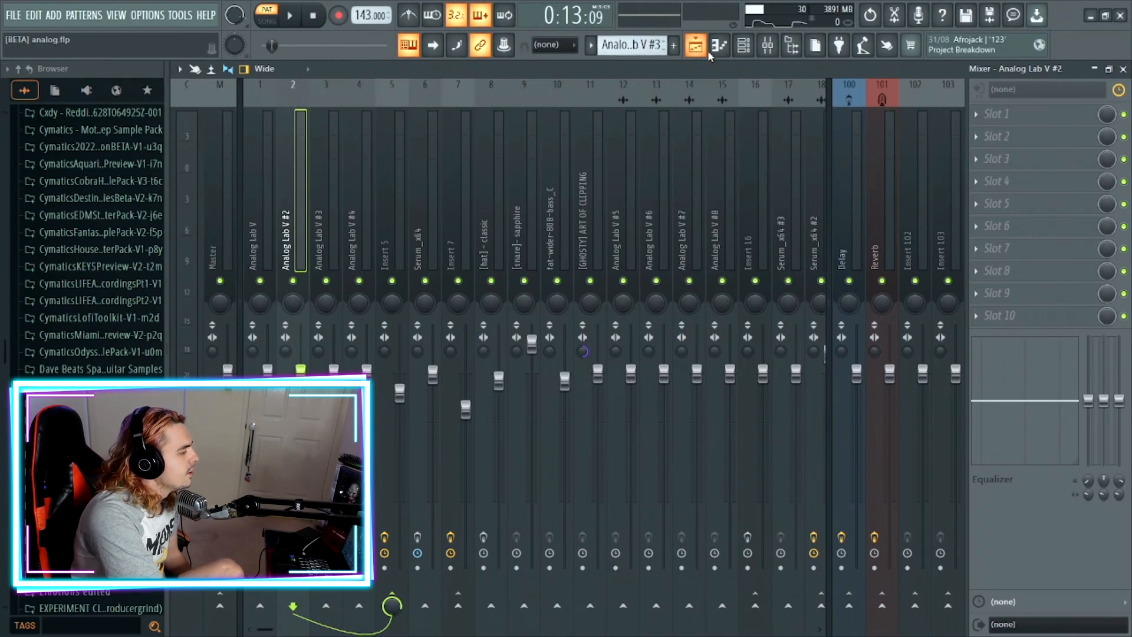
{"action": "left_click", "coordinate": [743, 46]}
{"action": "left_click", "coordinate": [403, 247]}
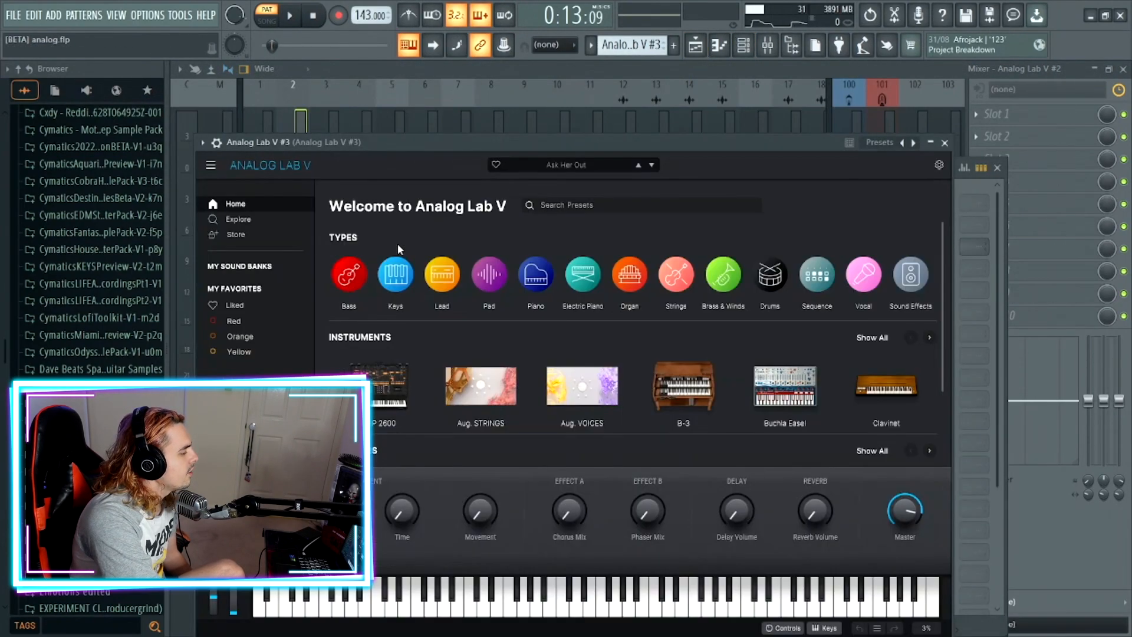
{"action": "left_click", "coordinate": [253, 267]}
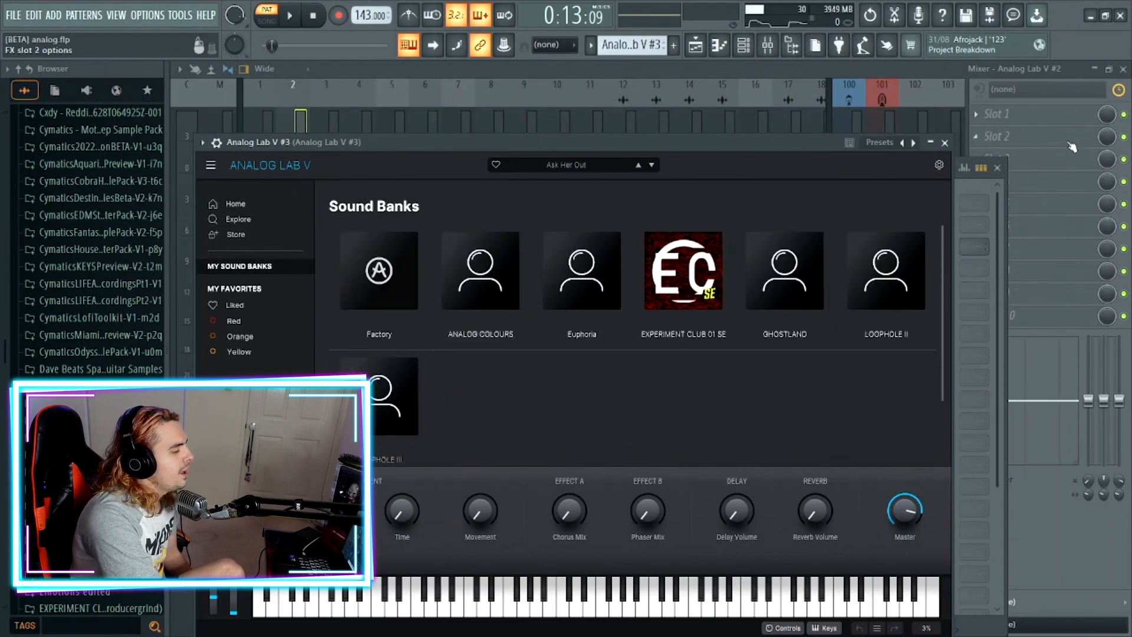
{"action": "left_click", "coordinate": [945, 143]}
Step: Open the Analog Lab V #3 piano roll and highlight the F#4, A4, F#4 and C#5 notes of bars 1–4 in turn
{"action": "left_click", "coordinate": [639, 255]}
{"action": "scroll", "coordinate": [641, 254], "scroll_direction": "down", "scroll_amount": 1}
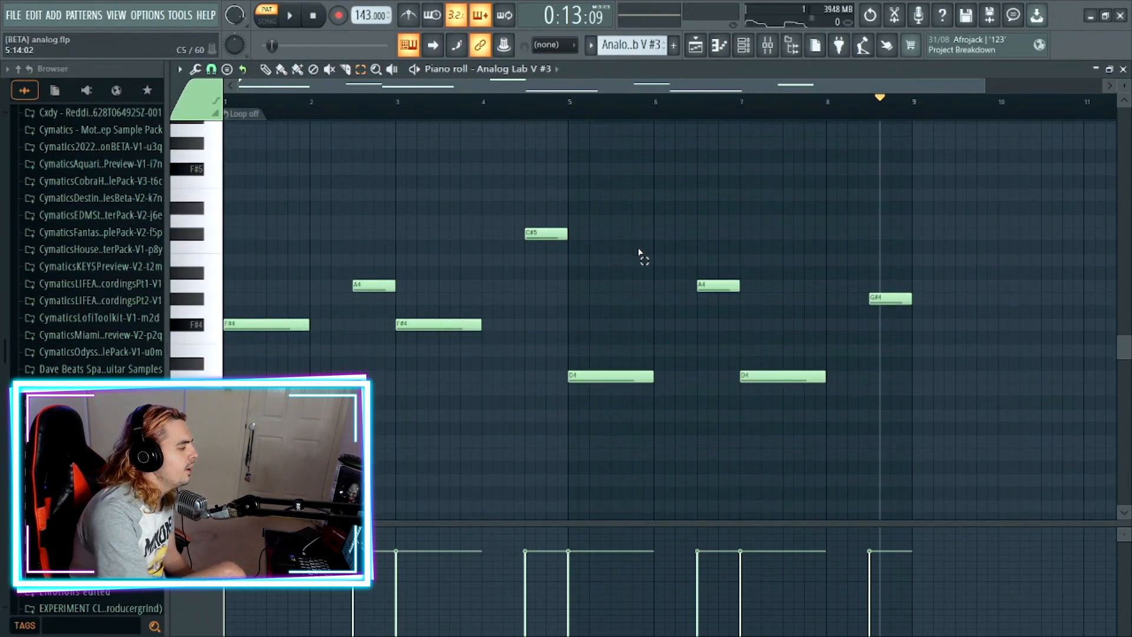
{"action": "left_click_drag", "start_coordinate": [281, 306], "coordinate": [296, 361]}
{"action": "left_click_drag", "start_coordinate": [361, 265], "coordinate": [376, 318]}
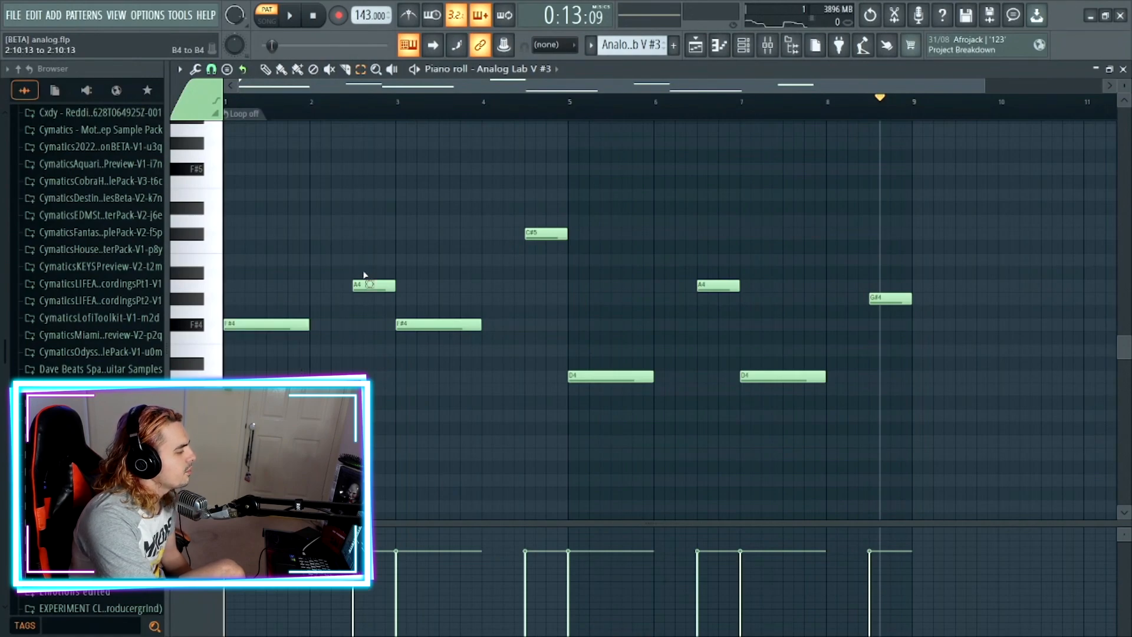
{"action": "left_click_drag", "start_coordinate": [442, 296], "coordinate": [436, 339]}
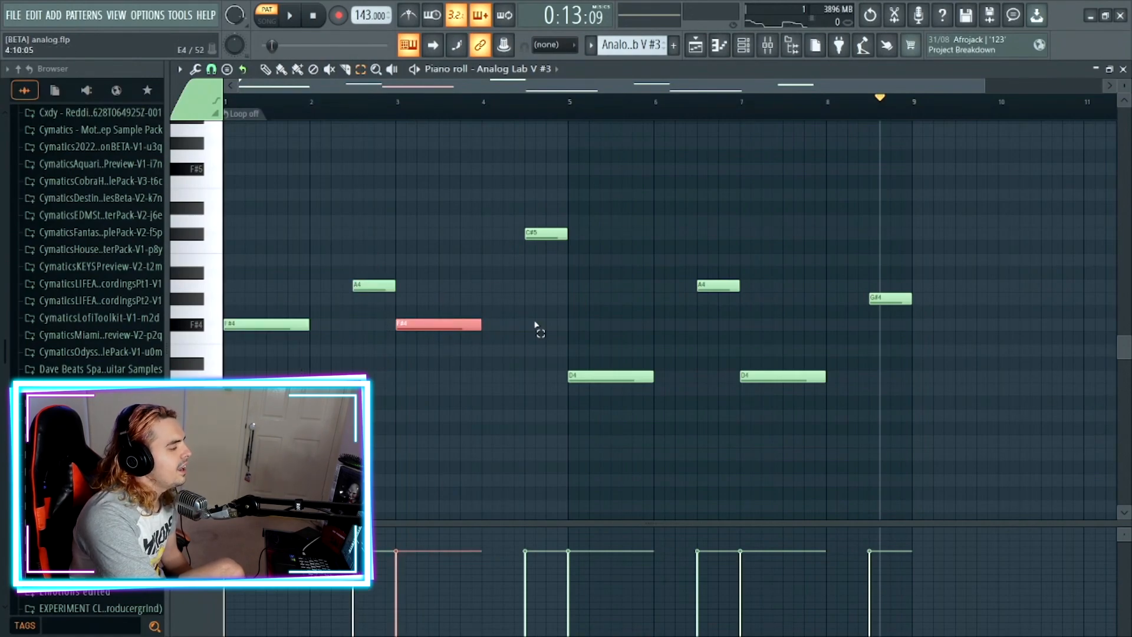
{"action": "left_click_drag", "start_coordinate": [525, 203], "coordinate": [555, 269]}
Step: Highlight the two D4 notes, the A4 and the final G#4 in bars 5–8 of the pattern
{"action": "left_click_drag", "start_coordinate": [562, 332], "coordinate": [899, 454]}
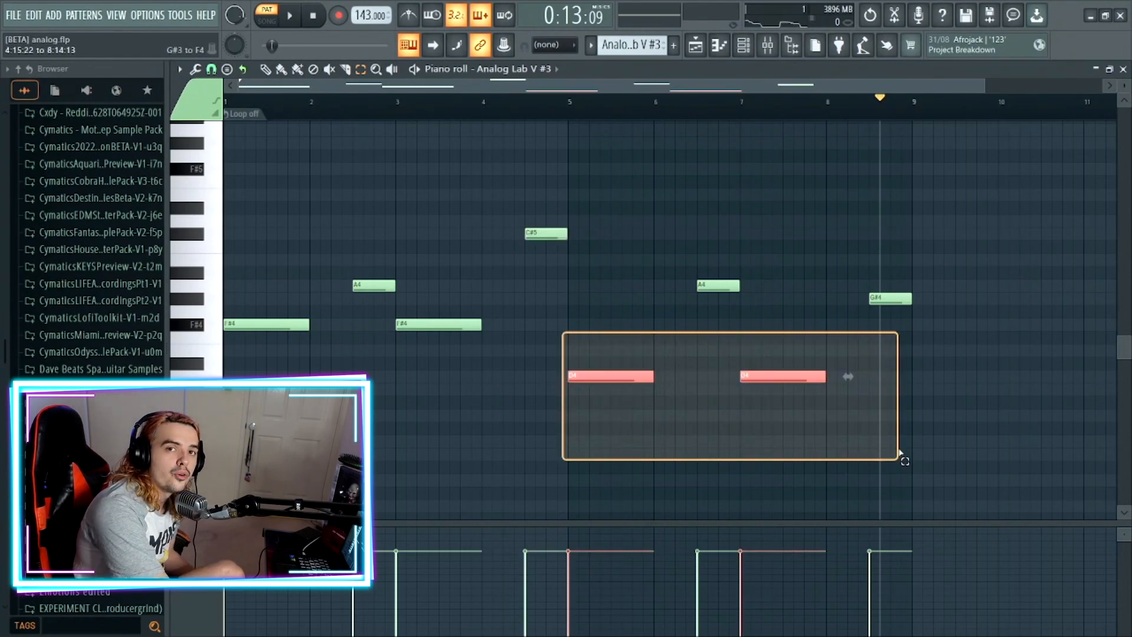
{"action": "left_click_drag", "start_coordinate": [899, 454], "coordinate": [897, 453]}
{"action": "left_click_drag", "start_coordinate": [706, 247], "coordinate": [737, 307]}
{"action": "left_click_drag", "start_coordinate": [881, 261], "coordinate": [914, 336]}
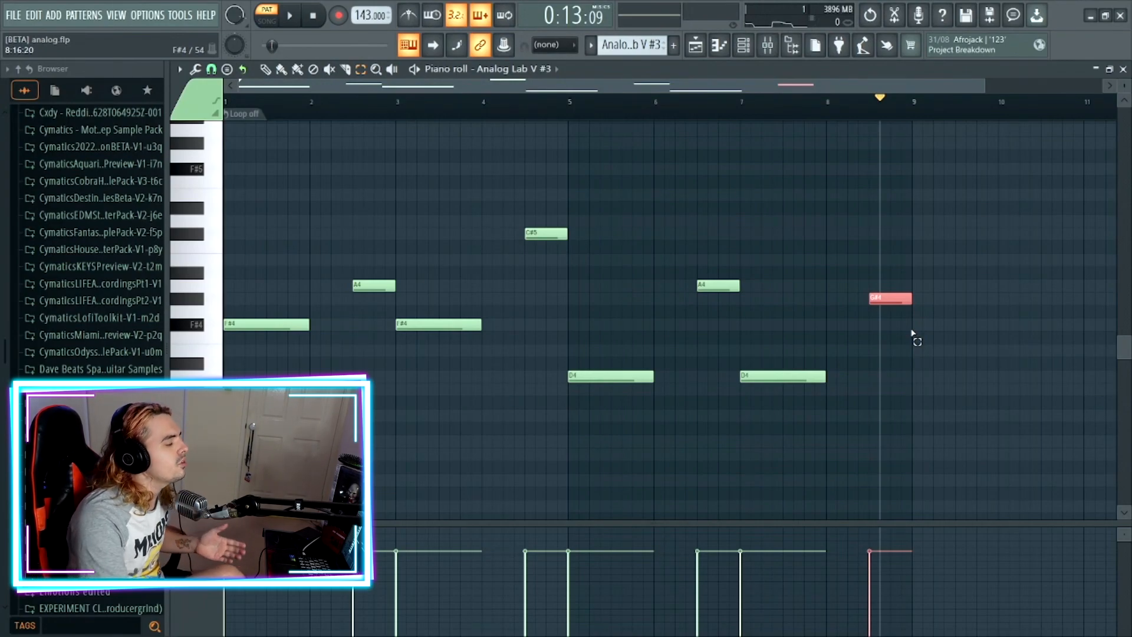
Step: Play the Analog Lab V #3 pattern from the start and stop it after one pass
{"action": "left_click", "coordinate": [290, 17]}
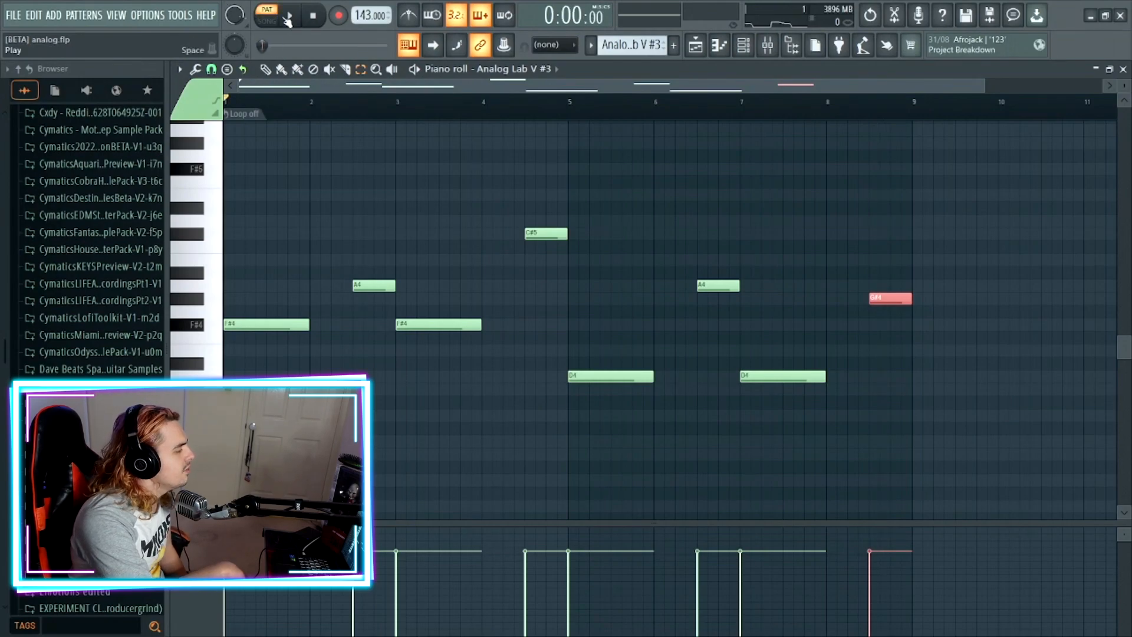
{"action": "left_click", "coordinate": [290, 17]}
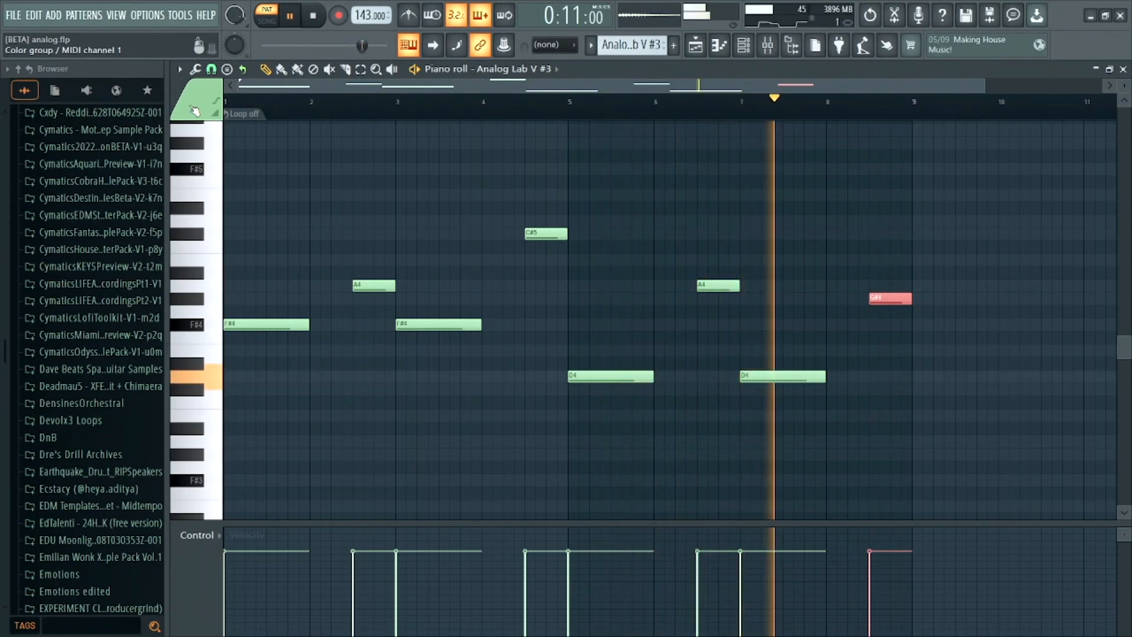
{"action": "left_click", "coordinate": [292, 18]}
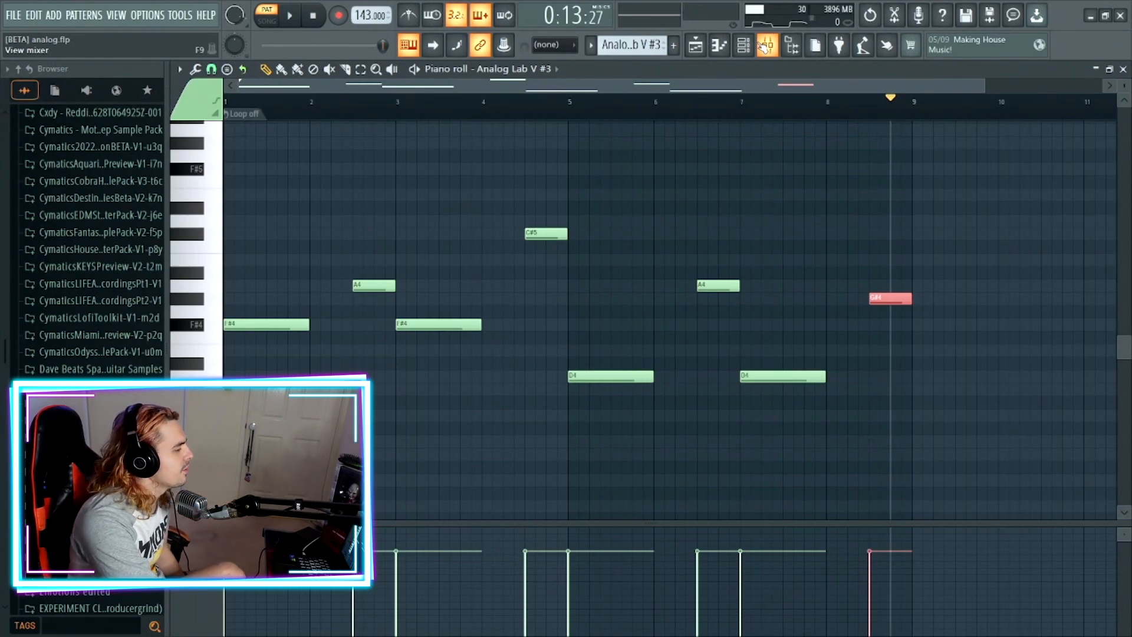
Step: Check the Analog Lab V #3 track's effect slots in the mixer, and return to the playlist
{"action": "left_click", "coordinate": [766, 46]}
{"action": "left_click", "coordinate": [335, 230]}
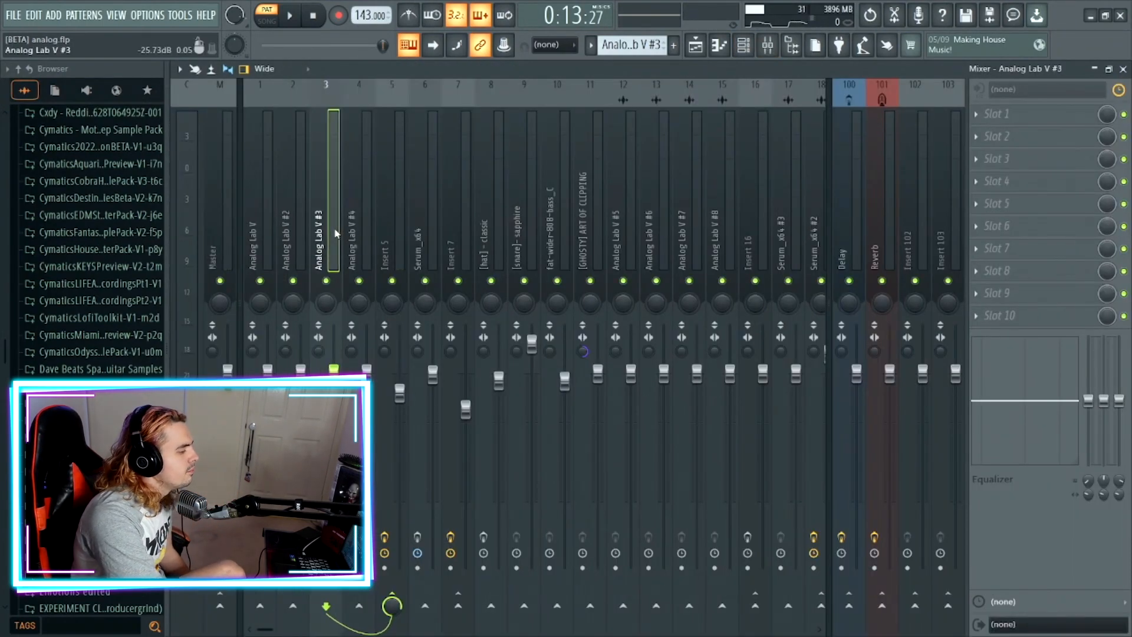
{"action": "left_click", "coordinate": [696, 46]}
Step: Switch to the Analog Lab V #4 pattern, view its instrument's preset, and close the instrument
{"action": "scroll", "coordinate": [655, 43], "scroll_direction": "down", "scroll_amount": 1}
{"action": "left_click", "coordinate": [744, 45]}
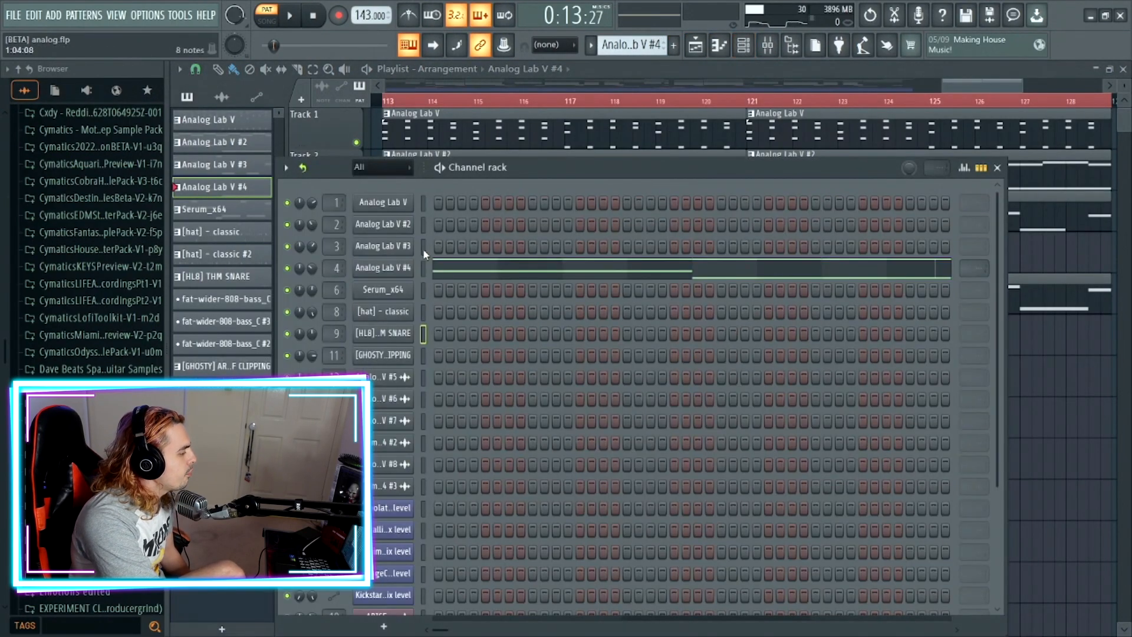
{"action": "left_click", "coordinate": [399, 265]}
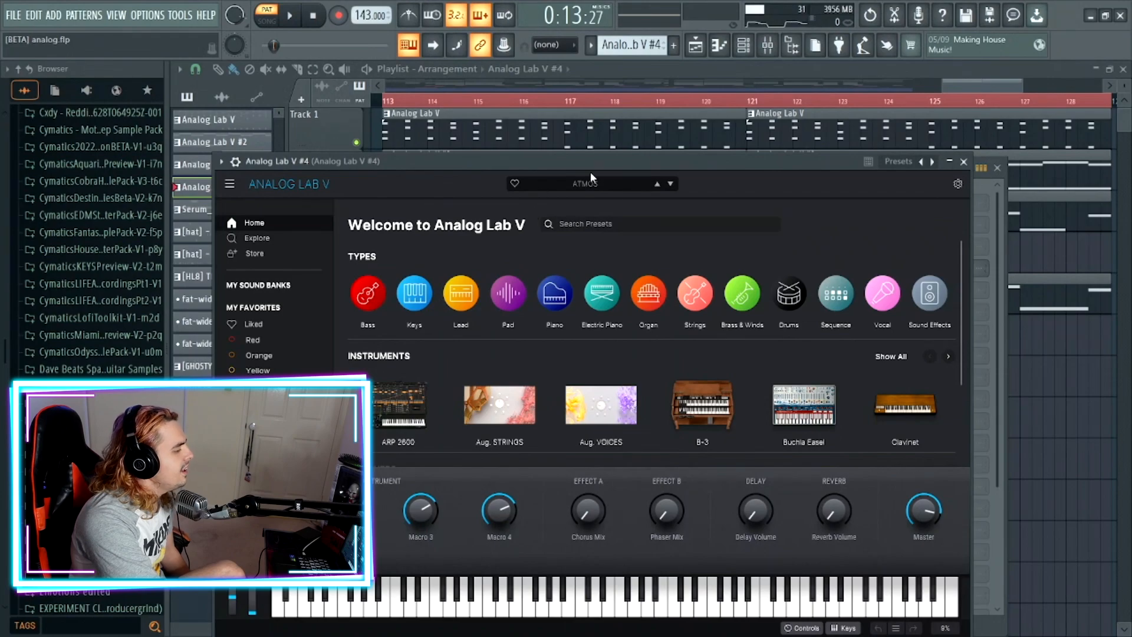
{"action": "left_click", "coordinate": [964, 161]}
Step: Open the Analog Lab V #4 piano roll and highlight the C#6 notes and the D5 notes of bars 5–8
{"action": "left_click", "coordinate": [700, 277]}
{"action": "scroll", "coordinate": [702, 276], "scroll_direction": "up", "scroll_amount": 6}
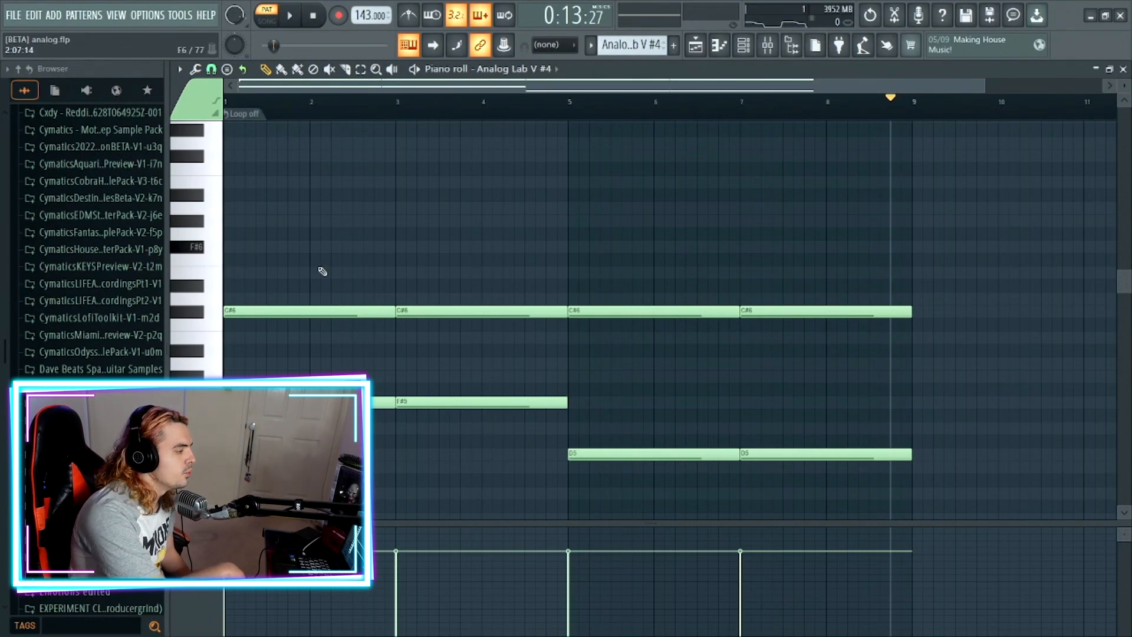
{"action": "left_click_drag", "start_coordinate": [261, 268], "coordinate": [943, 368]}
{"action": "left_click_drag", "start_coordinate": [306, 371], "coordinate": [943, 518]}
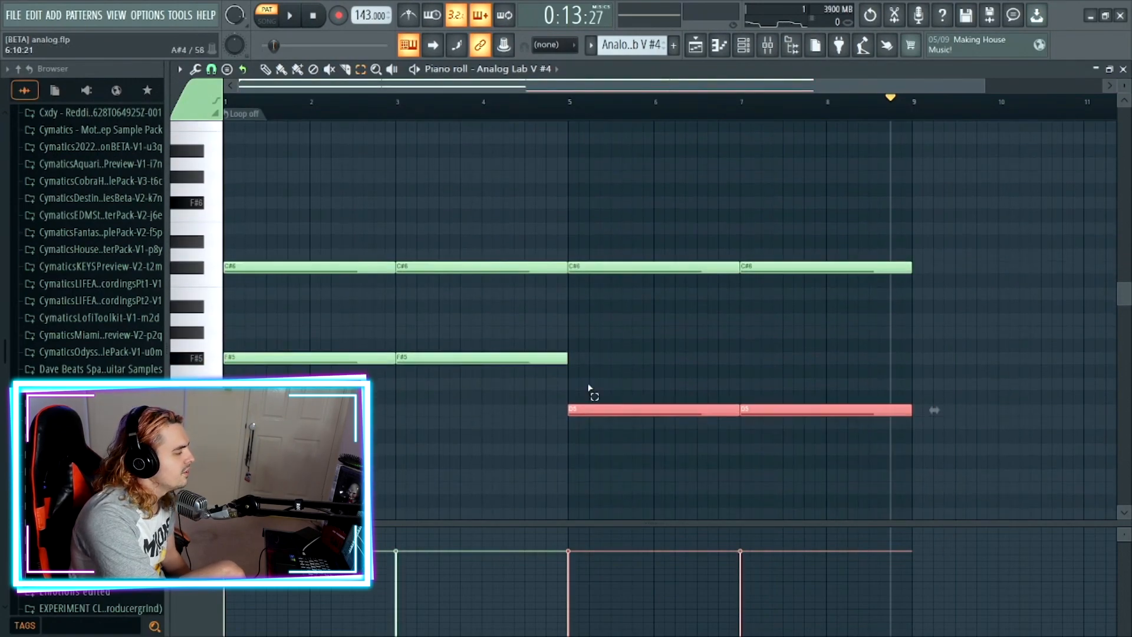
Step: Play the Analog Lab V #4 pattern, restart it from bar 1, and pause it near the end of the pass
{"action": "left_click", "coordinate": [269, 15]}
{"action": "left_click", "coordinate": [270, 15]}
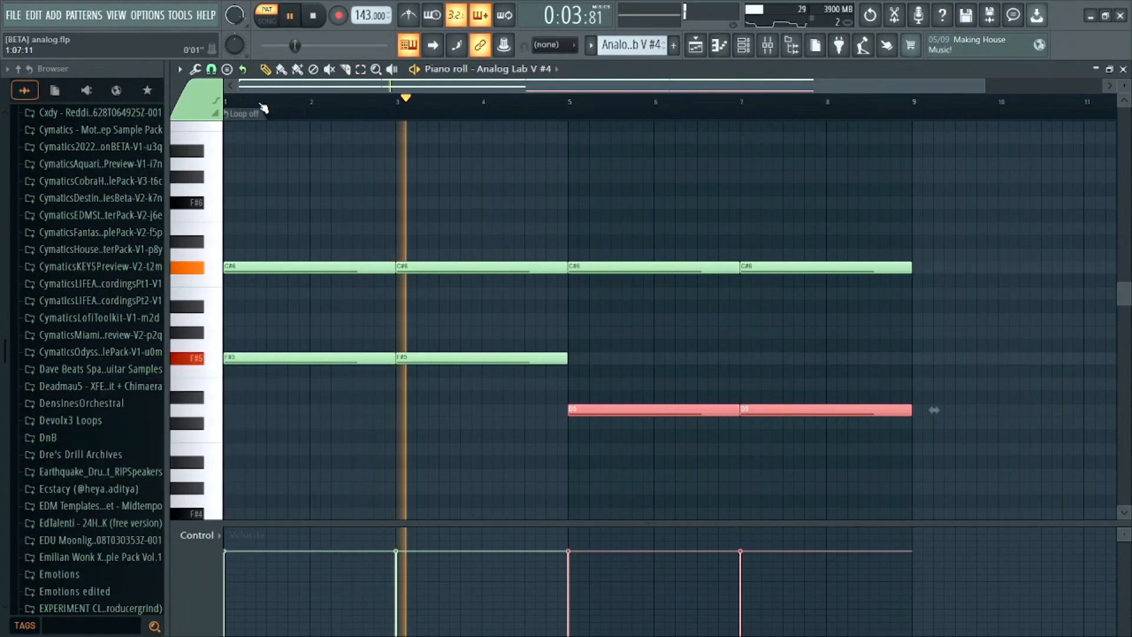
{"action": "left_click", "coordinate": [235, 103]}
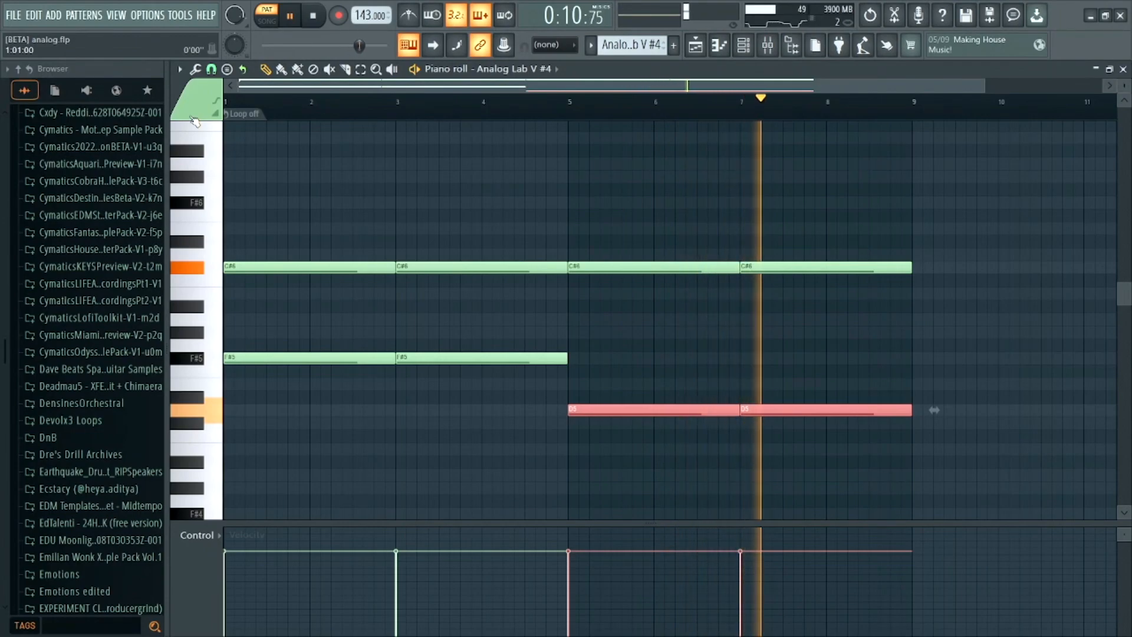
{"action": "left_click", "coordinate": [290, 17]}
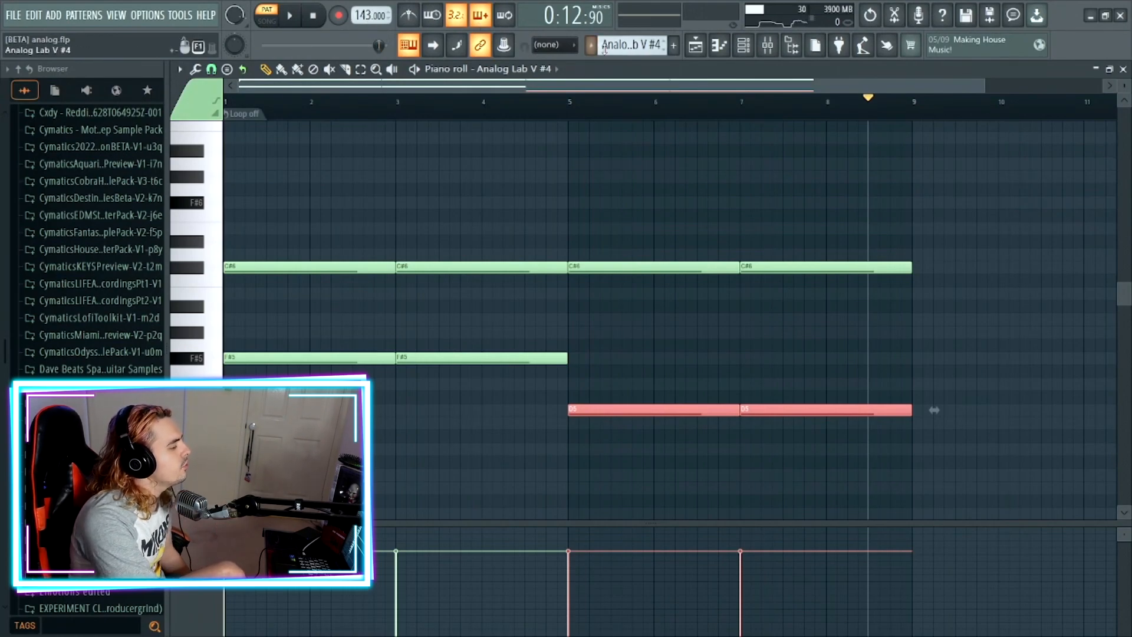
Step: Switch to the Serum_x64 pattern, open its instrument from the channel rack, and dismiss the instrument window
{"action": "scroll", "coordinate": [641, 44], "scroll_direction": "down", "scroll_amount": 1}
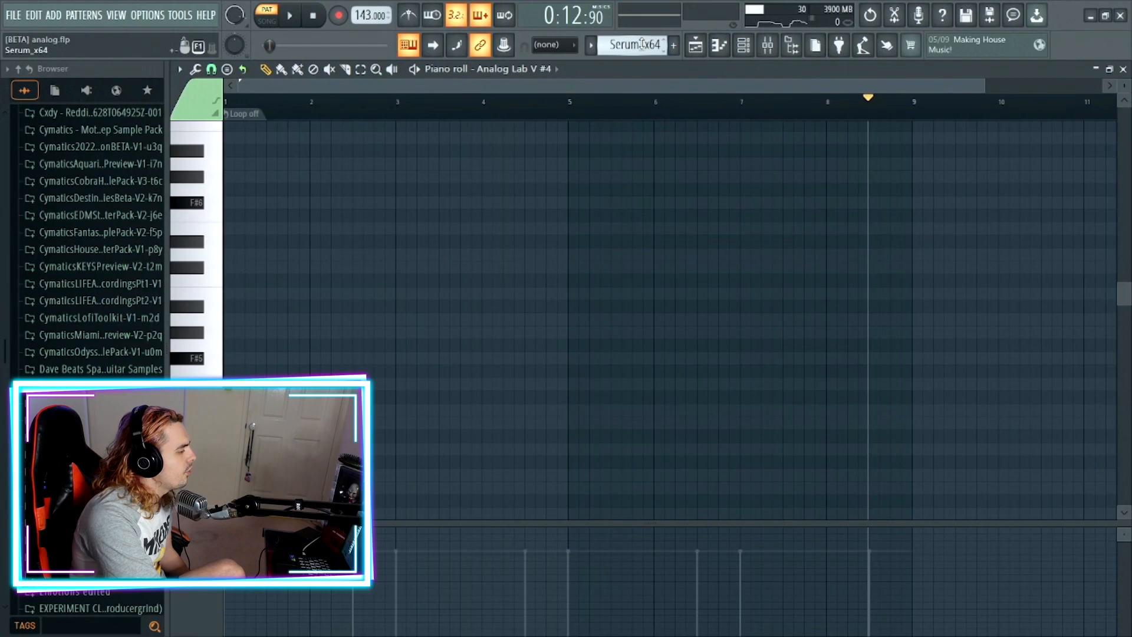
{"action": "left_click", "coordinate": [743, 45]}
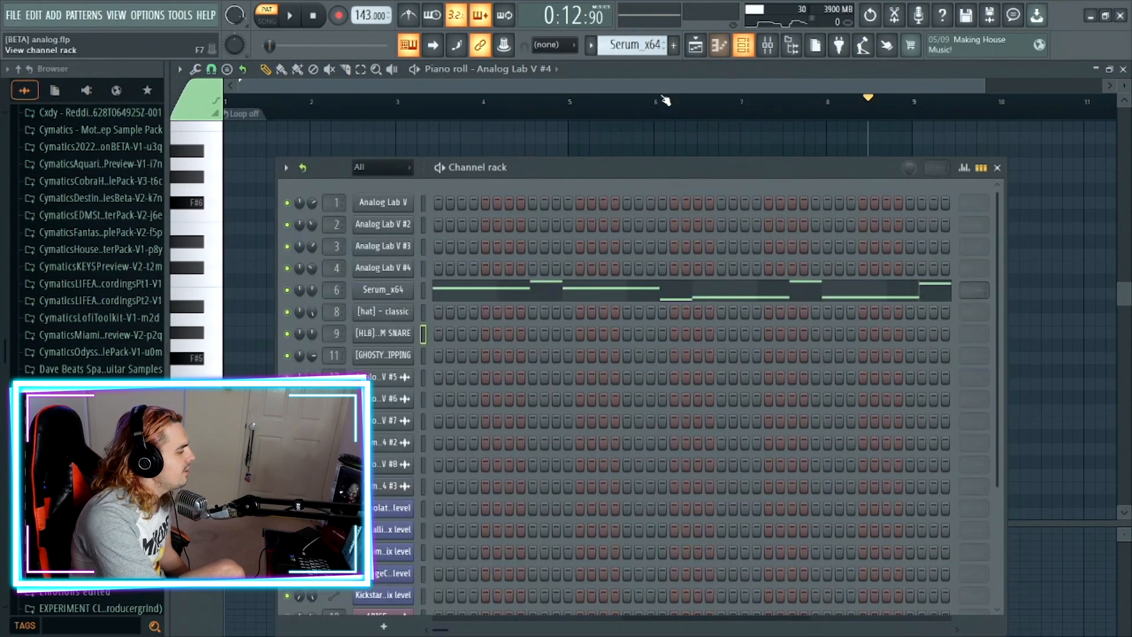
{"action": "left_click", "coordinate": [400, 295]}
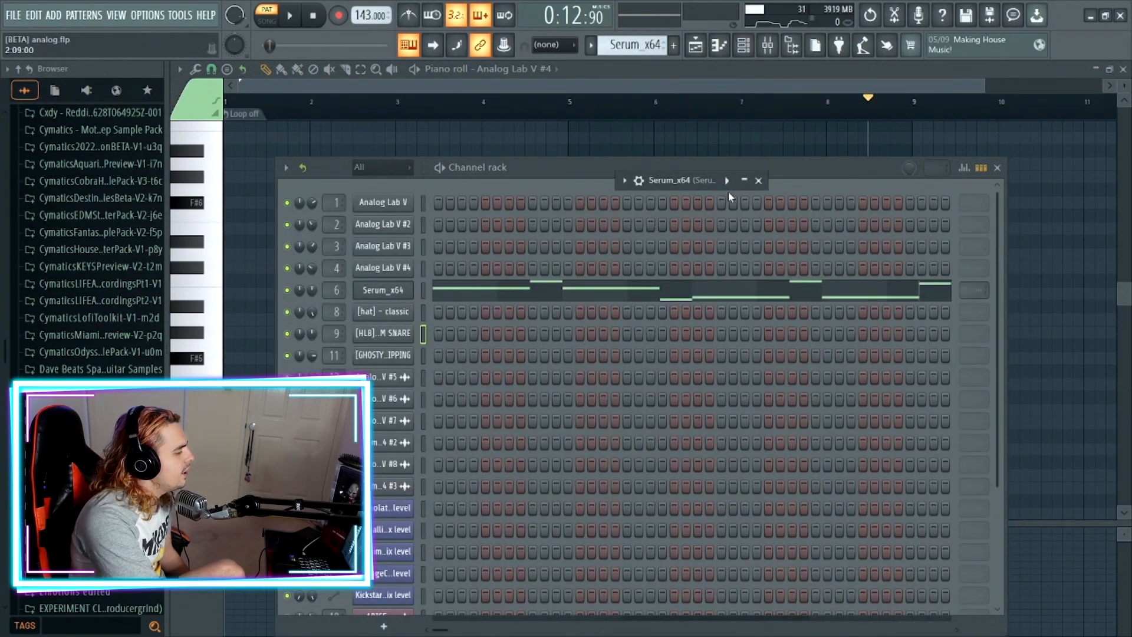
{"action": "left_click", "coordinate": [744, 180]}
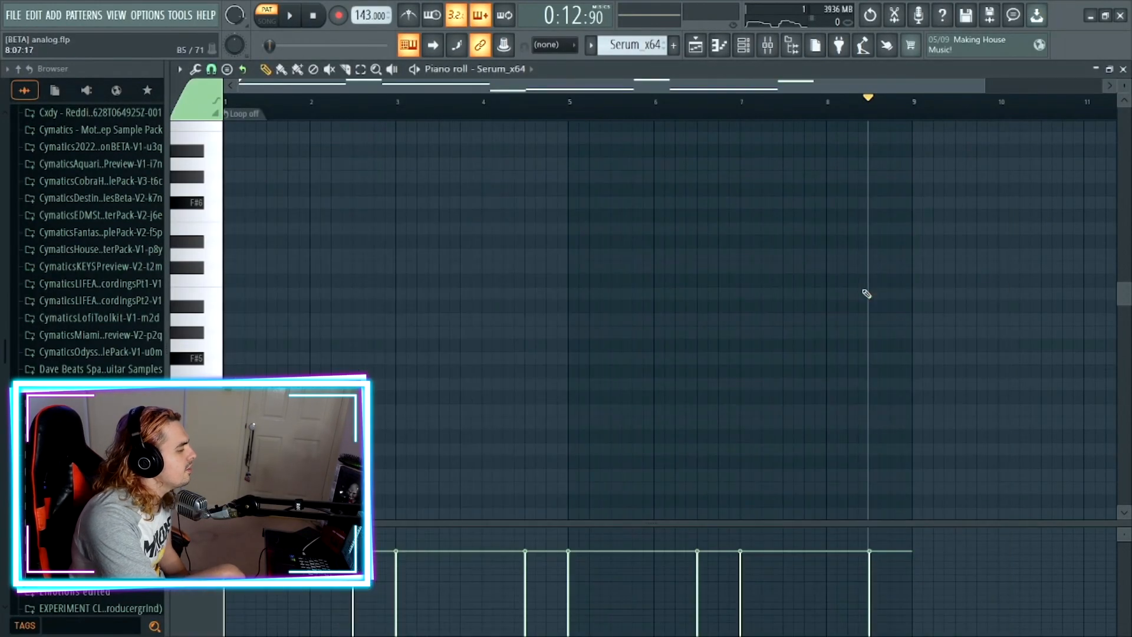
Step: In the Serum_x64 piano roll, highlight the F#3, A3, F#3 and C#3 notes of bars 1–4
{"action": "scroll", "coordinate": [780, 313], "scroll_direction": "down", "scroll_amount": 6}
{"action": "scroll", "coordinate": [781, 313], "scroll_direction": "down", "scroll_amount": 4}
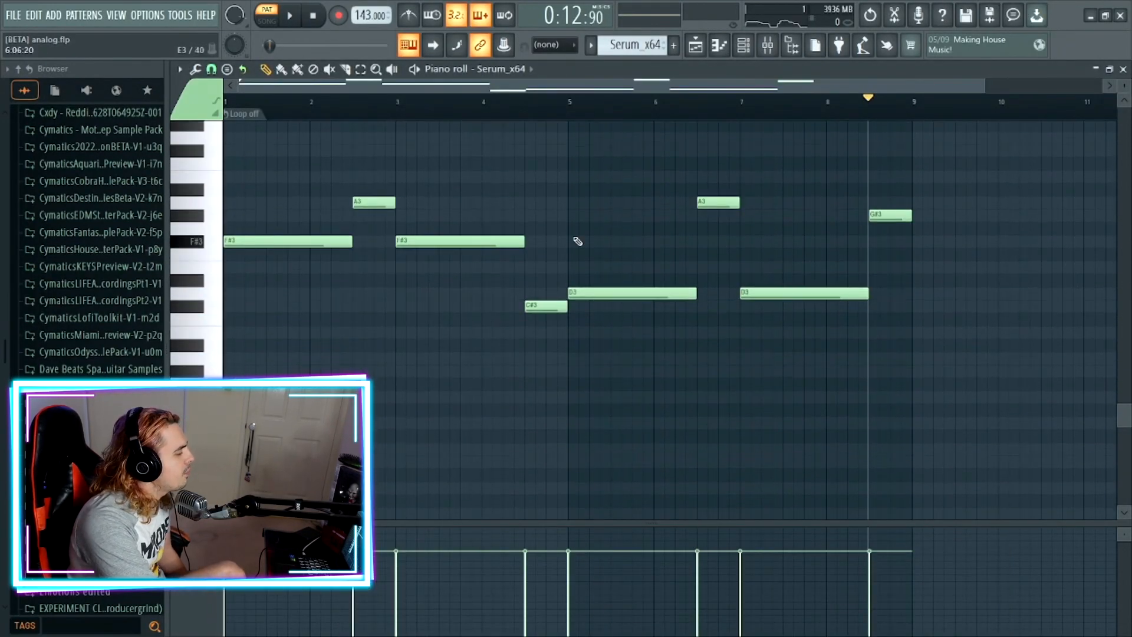
{"action": "left_click", "coordinate": [360, 70]}
{"action": "left_click_drag", "start_coordinate": [257, 229], "coordinate": [296, 267]}
{"action": "left_click_drag", "start_coordinate": [366, 192], "coordinate": [382, 225]}
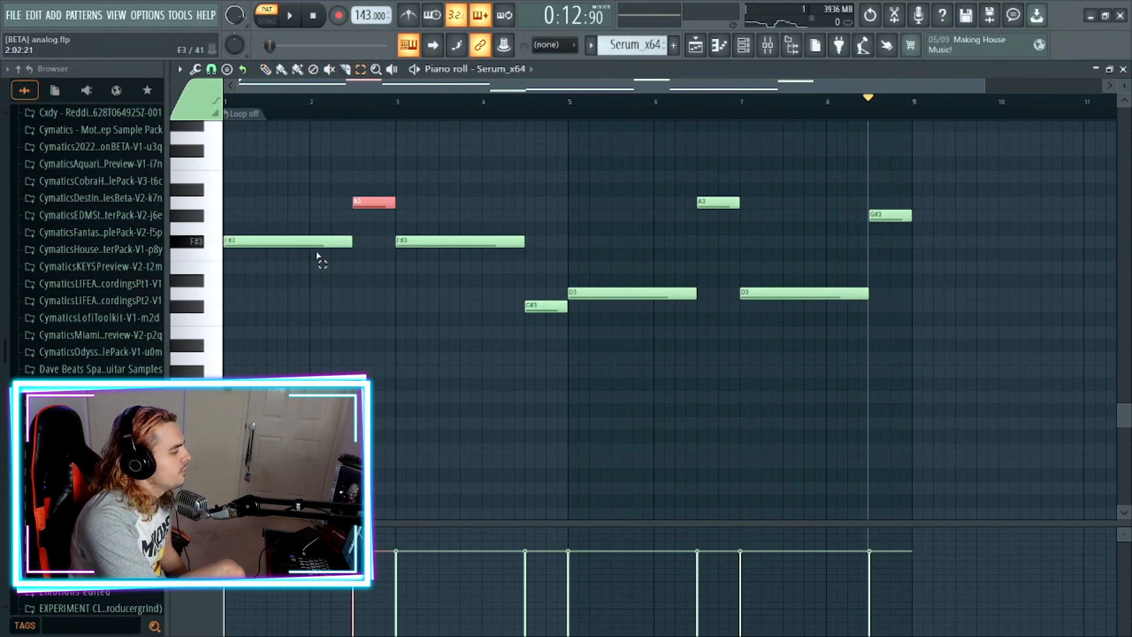
{"action": "left_click_drag", "start_coordinate": [242, 218], "coordinate": [283, 292]}
{"action": "left_click_drag", "start_coordinate": [358, 192], "coordinate": [505, 399]}
{"action": "left_click_drag", "start_coordinate": [531, 260], "coordinate": [565, 369]}
Step: Highlight the two D3 notes, the A3 and the final G#3 in bars 5–8 of the Serum_x64 pattern
{"action": "left_click_drag", "start_coordinate": [587, 249], "coordinate": [641, 339]}
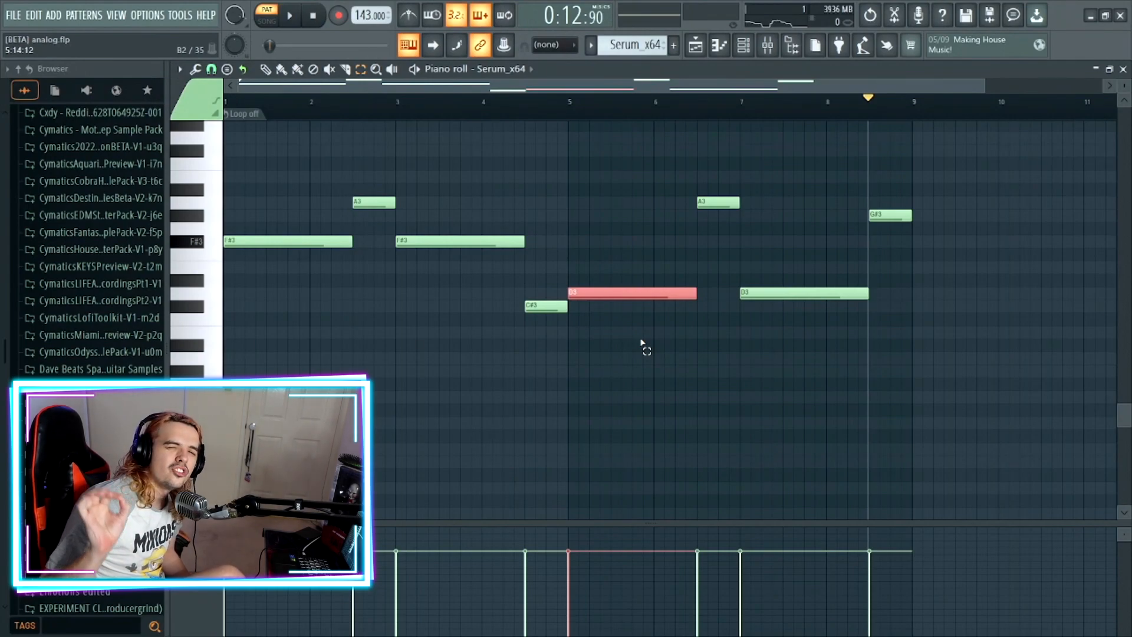
{"action": "left_click_drag", "start_coordinate": [681, 171], "coordinate": [766, 242]}
{"action": "left_click_drag", "start_coordinate": [362, 158], "coordinate": [373, 219]}
{"action": "left_click_drag", "start_coordinate": [795, 226], "coordinate": [849, 381]}
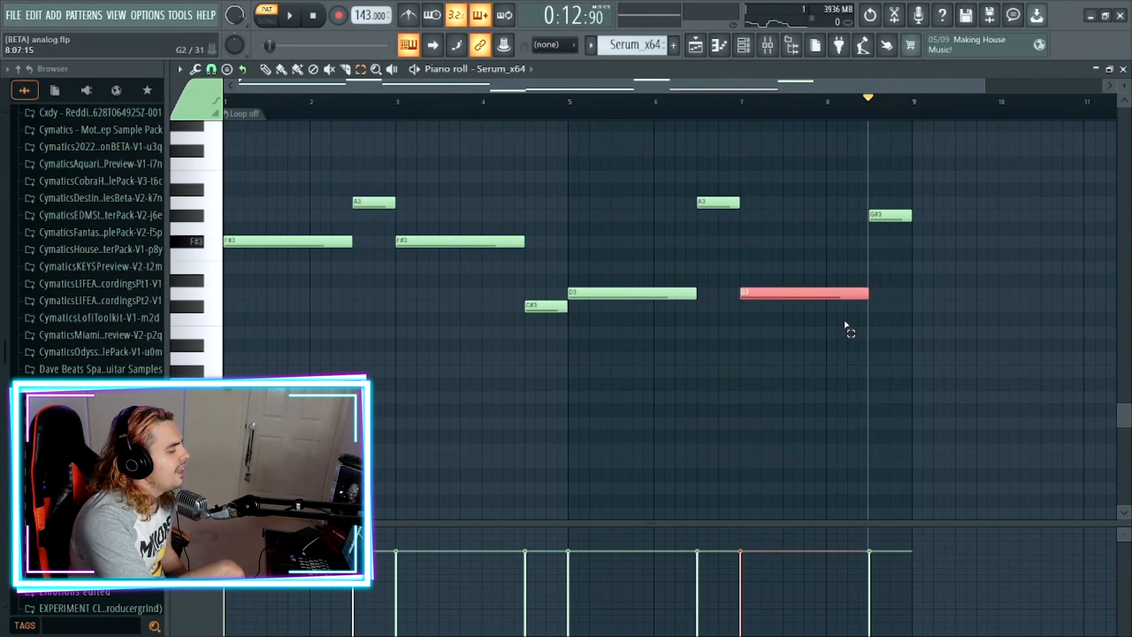
{"action": "left_click_drag", "start_coordinate": [878, 180], "coordinate": [892, 215]}
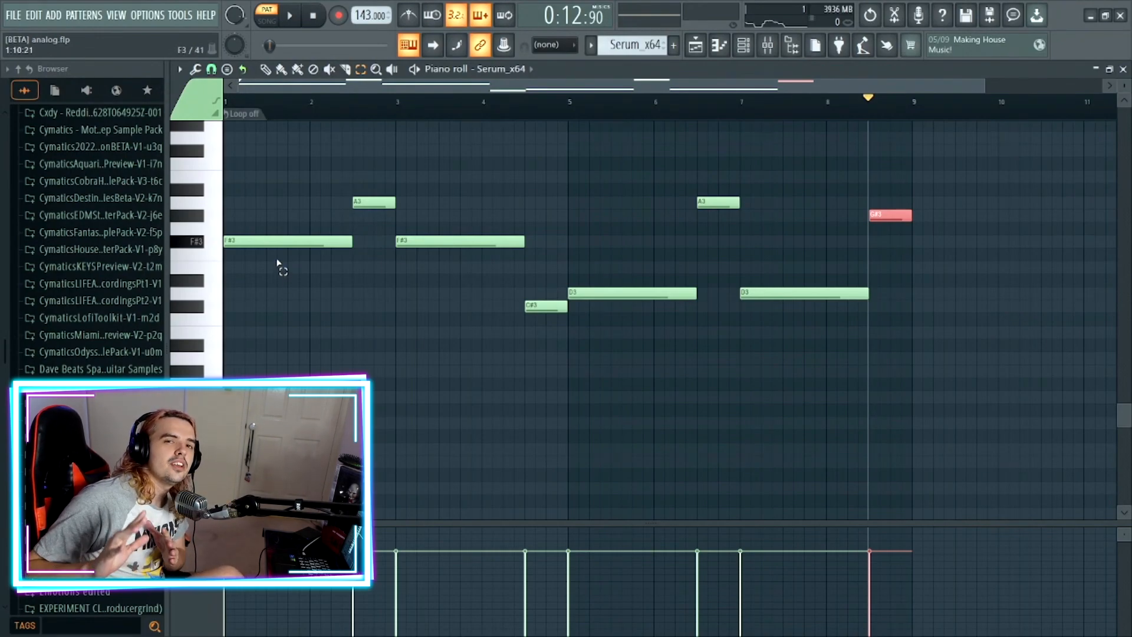
Step: Play the Serum_x64 pattern from the start and pause it near the end of the pass
{"action": "left_click", "coordinate": [313, 15]}
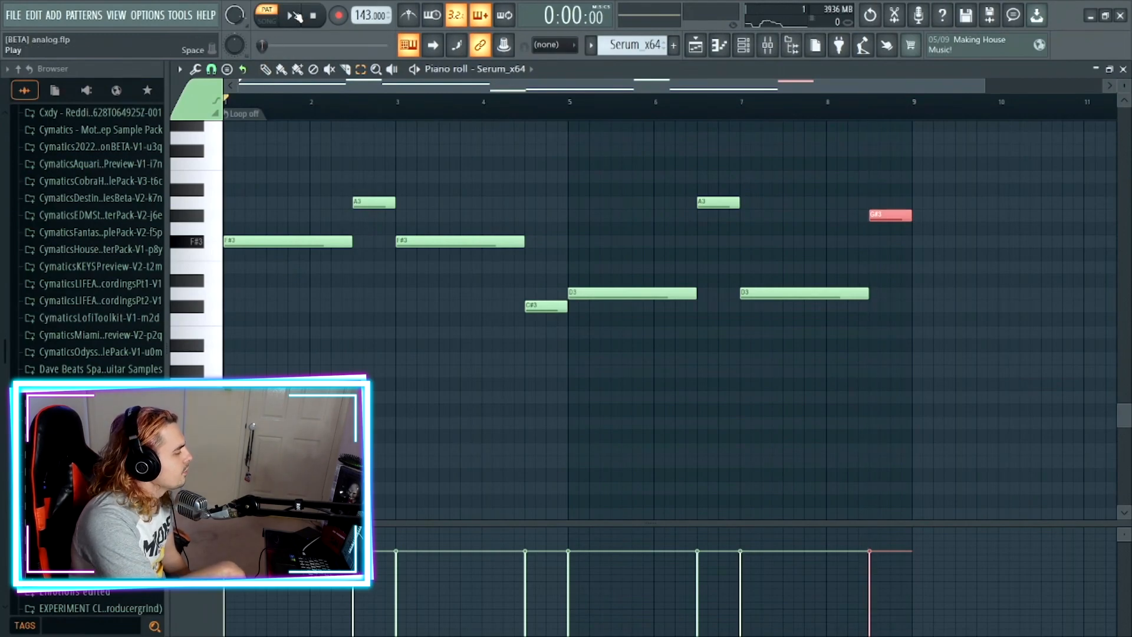
{"action": "left_click", "coordinate": [295, 16]}
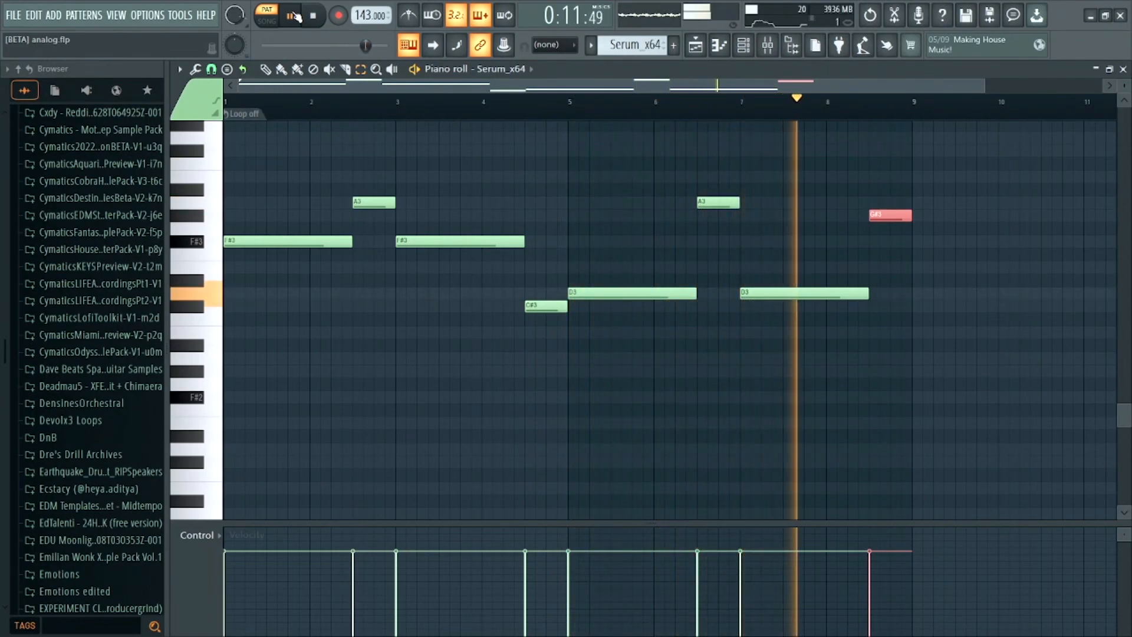
{"action": "left_click", "coordinate": [294, 16]}
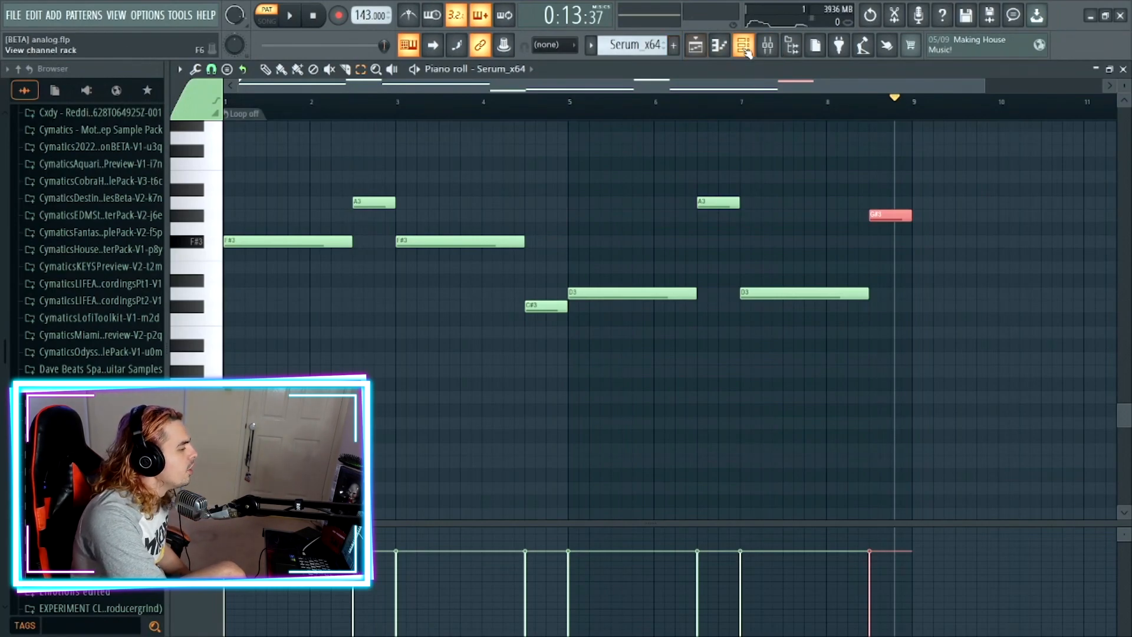
Step: Check the Analog Lab V #4 and Serum_x64 mixer tracks, view Serum_x64's Decapitator_2 effect, and close it
{"action": "left_click", "coordinate": [768, 45]}
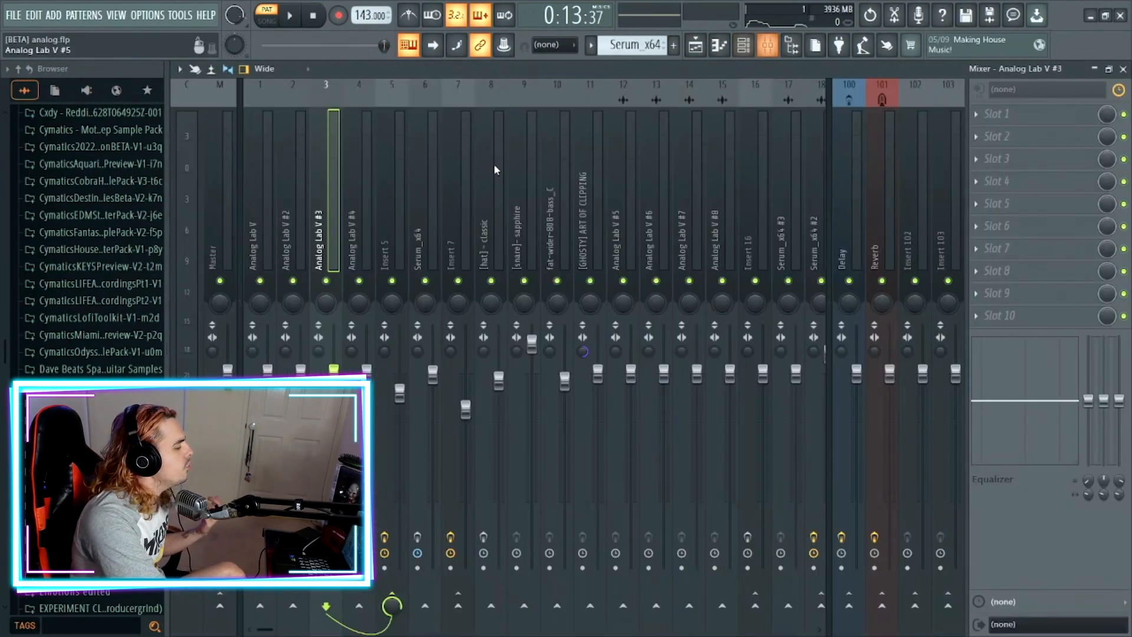
{"action": "left_click", "coordinate": [359, 249]}
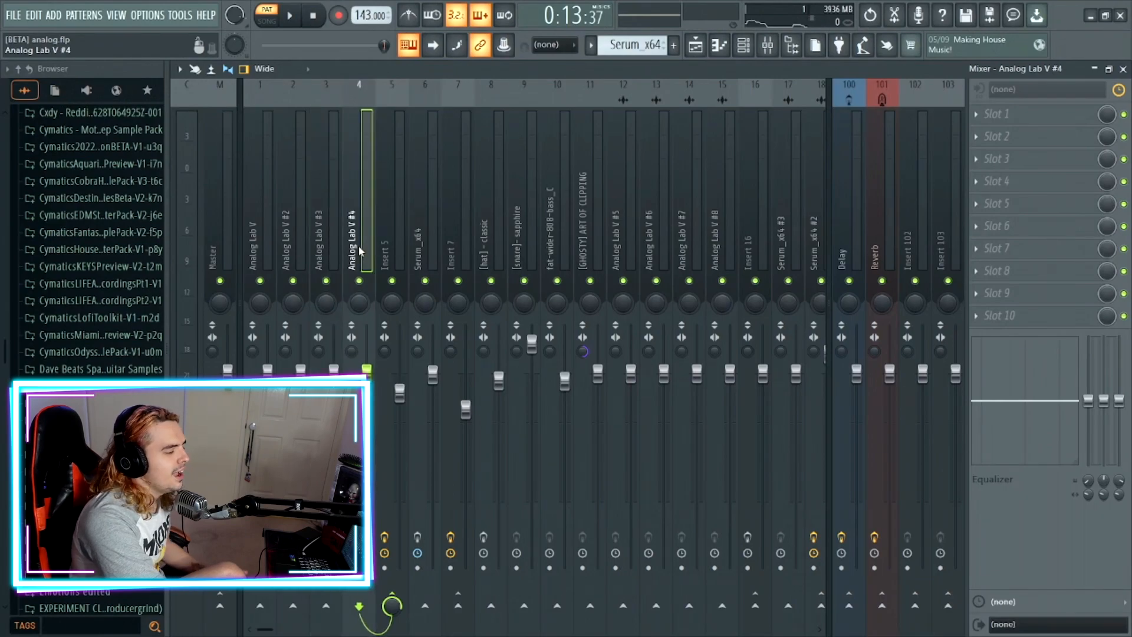
{"action": "left_click", "coordinate": [419, 244]}
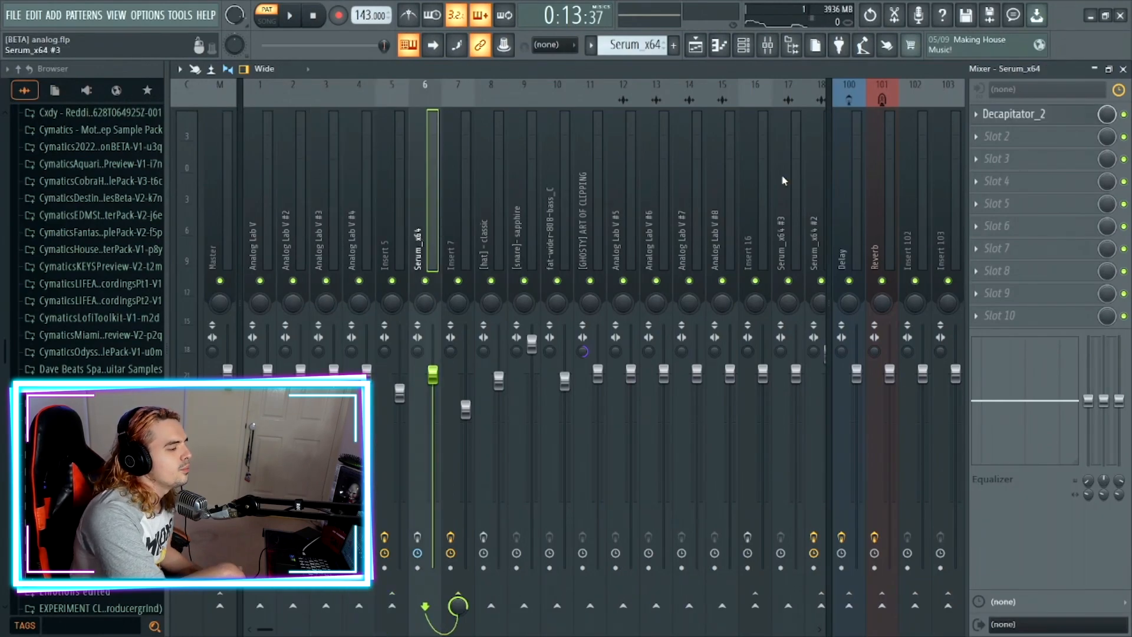
{"action": "left_click", "coordinate": [1014, 114]}
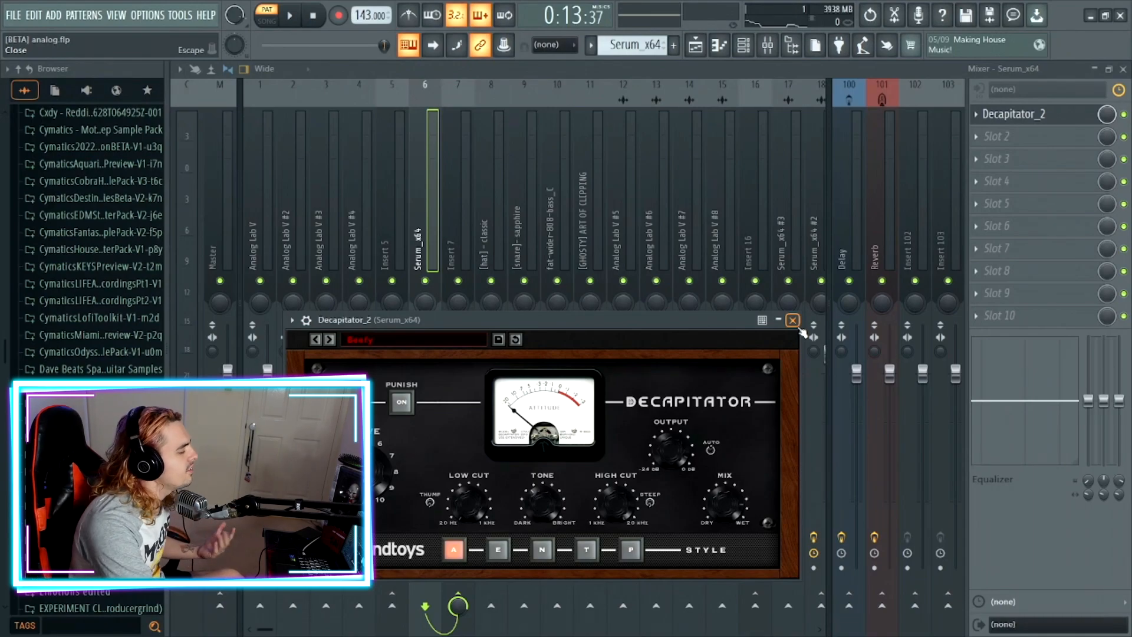
{"action": "left_click", "coordinate": [792, 320]}
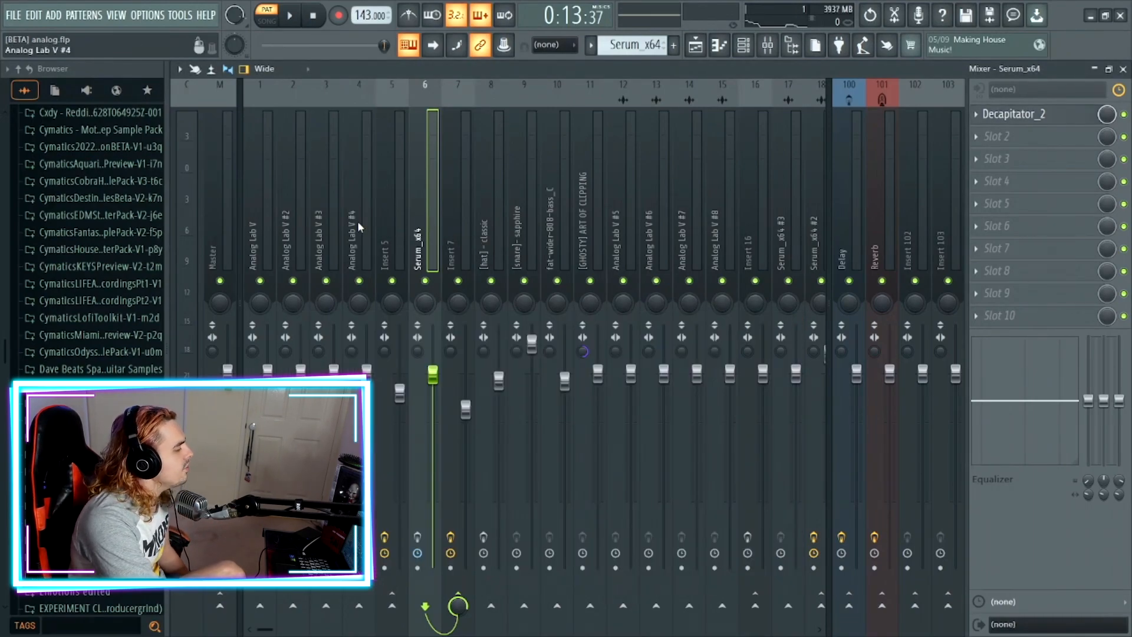
Step: Select the Insert 5 mixer track and view its RC-20 Retro Color_2 and ValhallaVintageVerb settings, closing the reverb window
{"action": "left_click", "coordinate": [319, 220]}
{"action": "left_click", "coordinate": [269, 218]}
{"action": "left_click", "coordinate": [391, 228]}
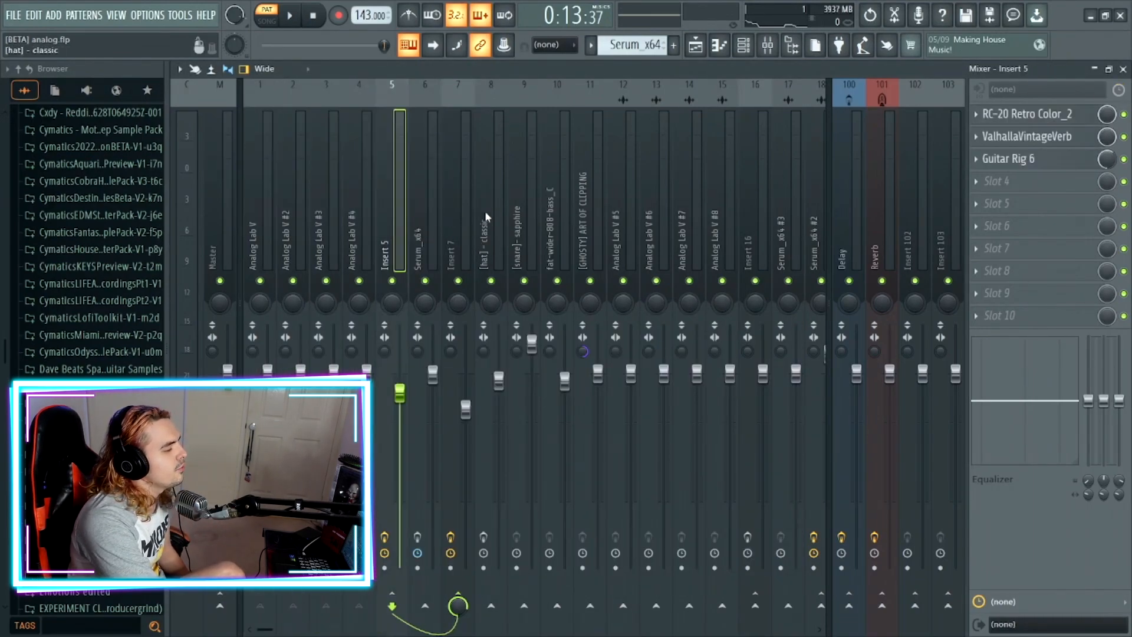
{"action": "left_click", "coordinate": [1001, 114]}
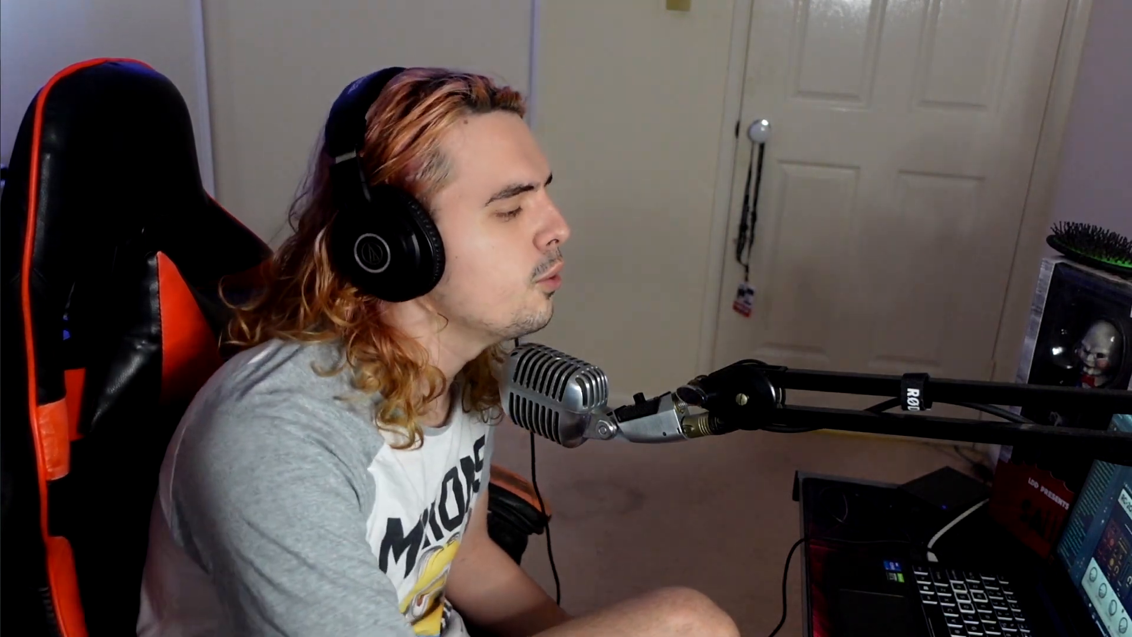
{"action": "left_click", "coordinate": [1018, 138]}
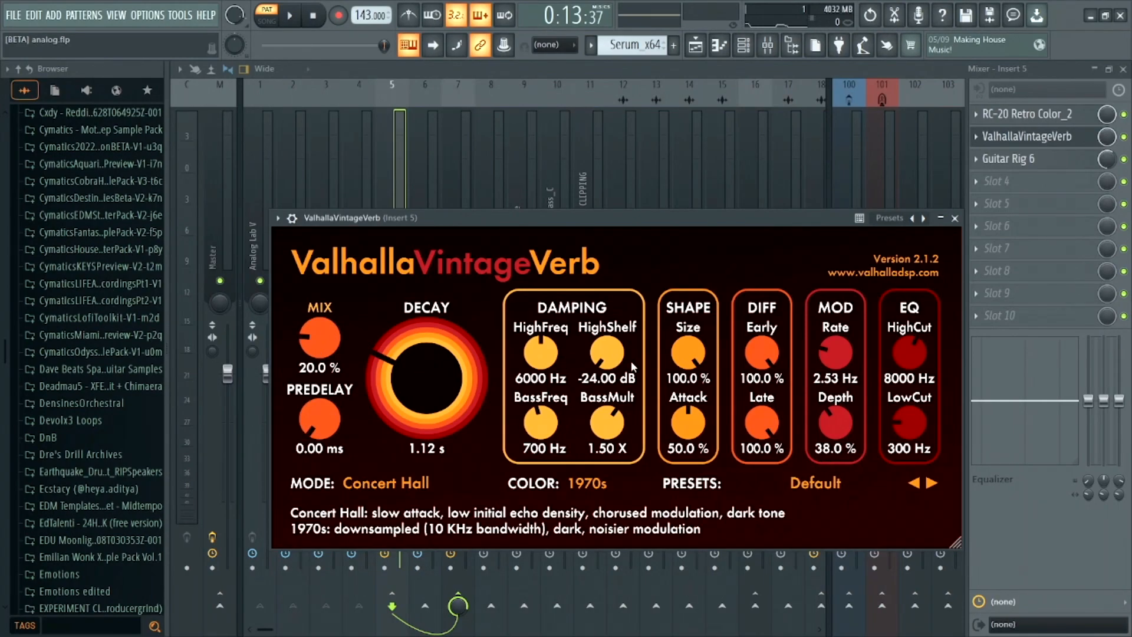
{"action": "left_click", "coordinate": [953, 219]}
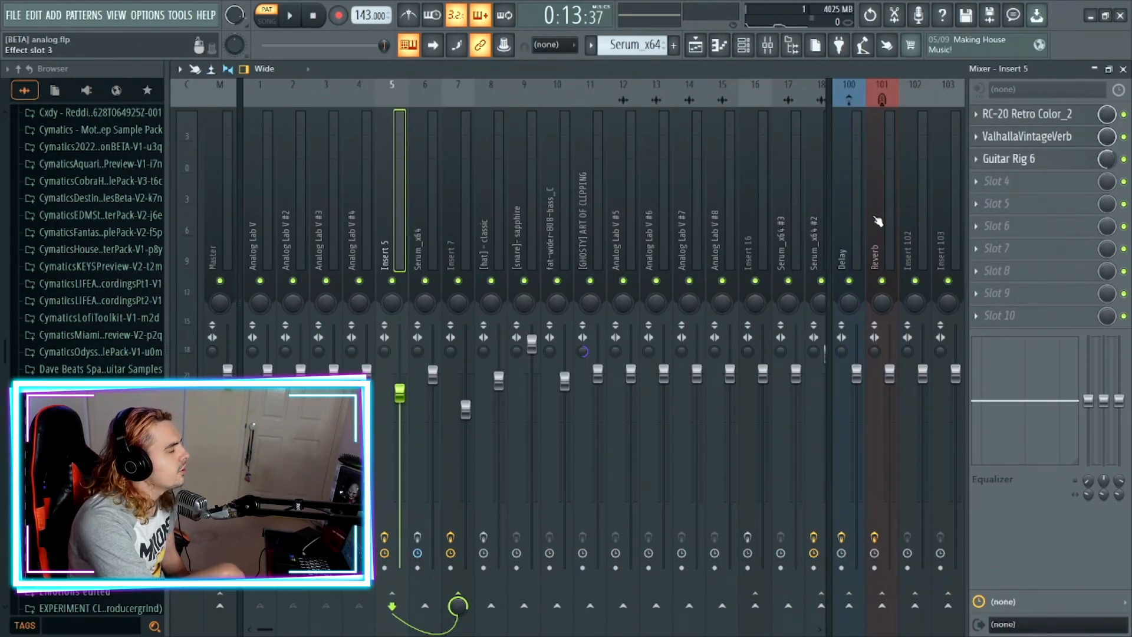
Step: View the component rack of Insert 5's Guitar Rig 6 down to the Raum reverb, and close it
{"action": "left_click", "coordinate": [1043, 159]}
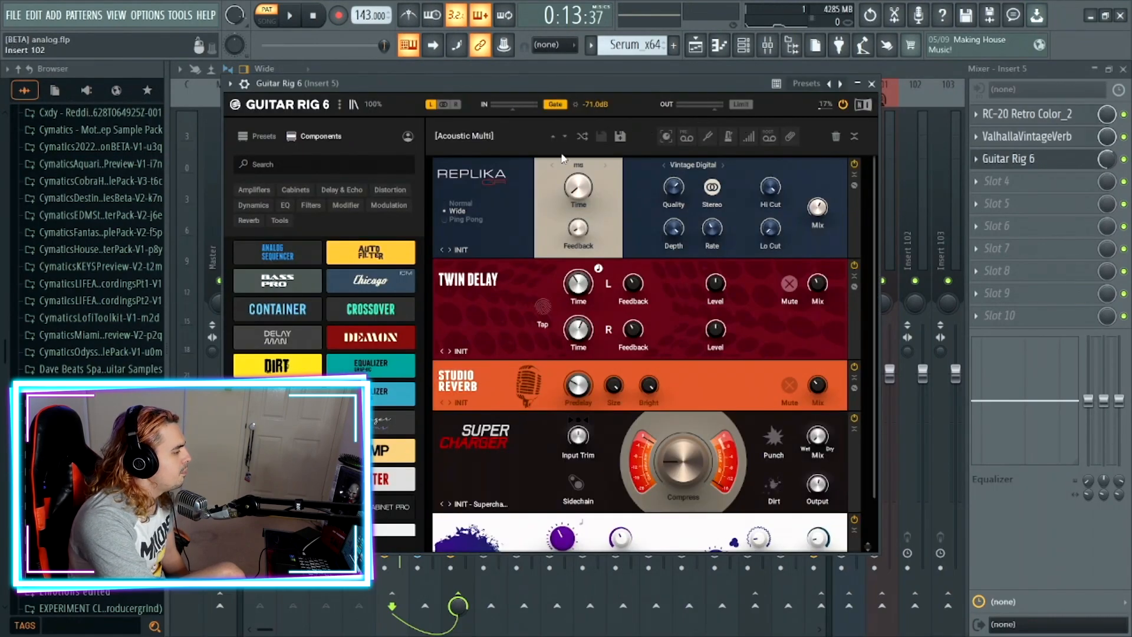
{"action": "scroll", "coordinate": [580, 288], "scroll_direction": "down", "scroll_amount": 2}
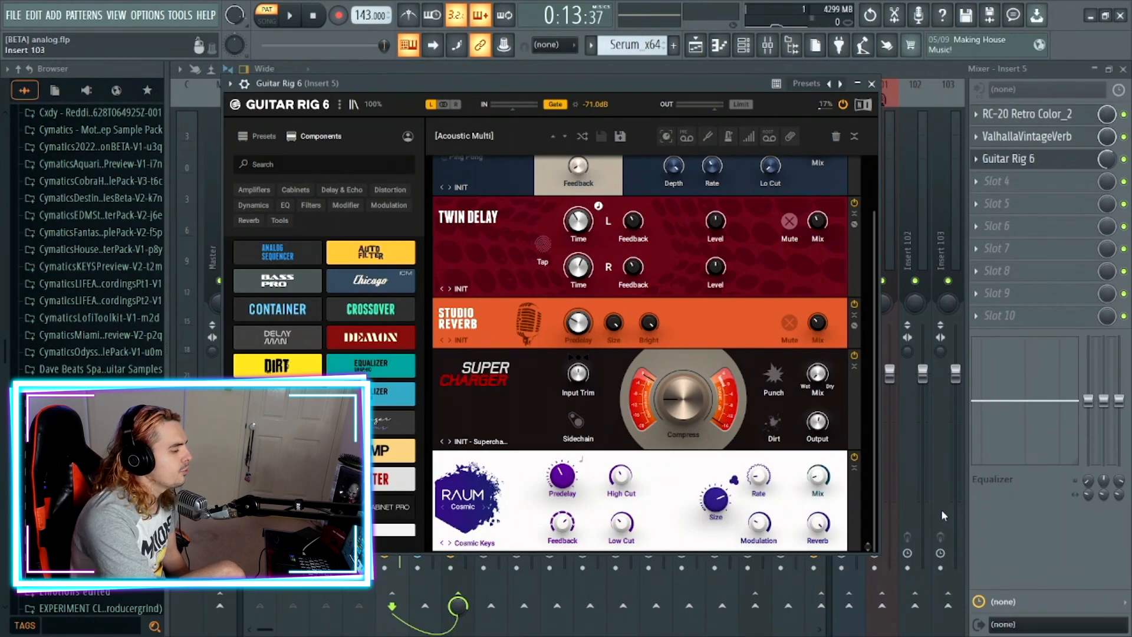
{"action": "left_click", "coordinate": [871, 84]}
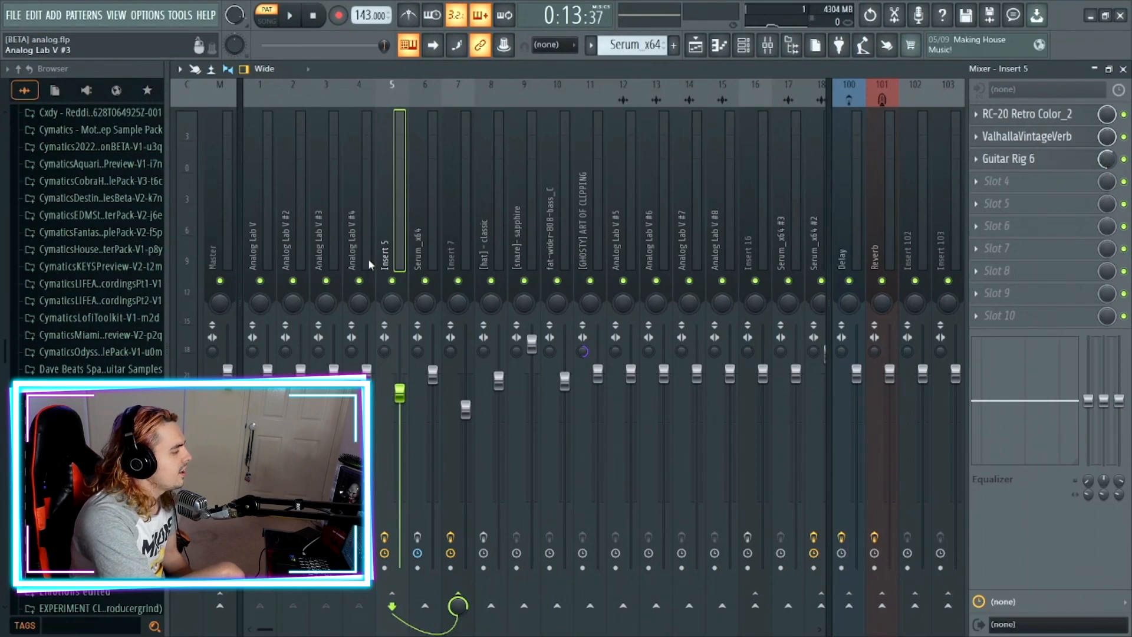
Step: Select the Serum_x64 mixer track and Insert 7 in turn, and open Insert 7's SoundShifter Pitch Stereo effect
{"action": "left_click", "coordinate": [424, 235]}
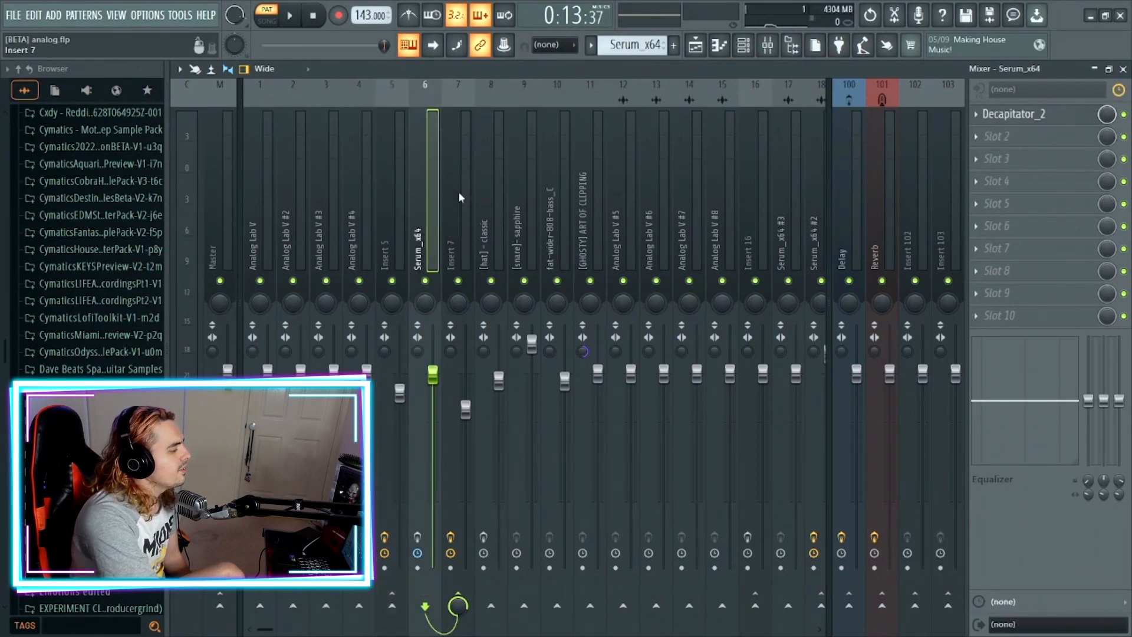
{"action": "left_click", "coordinate": [460, 171]}
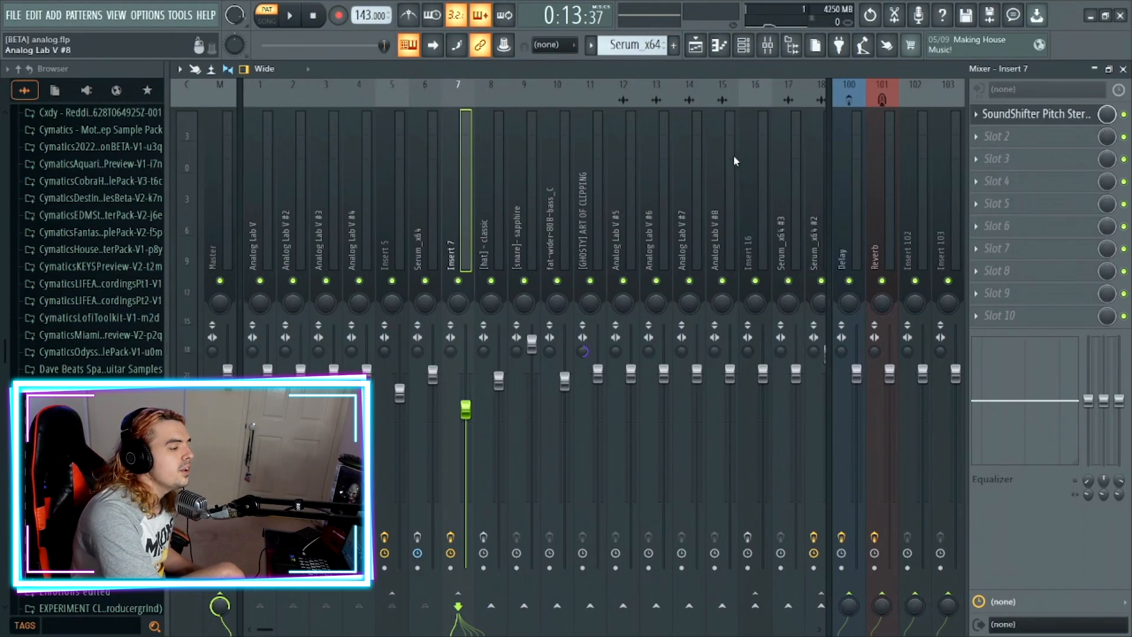
{"action": "left_click", "coordinate": [1067, 116]}
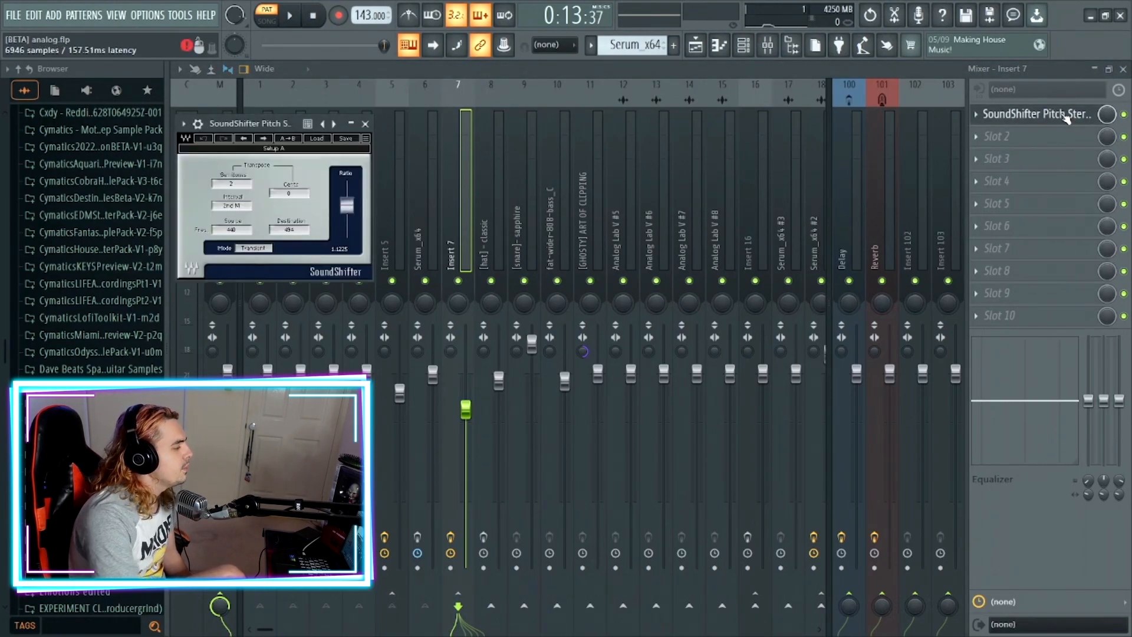